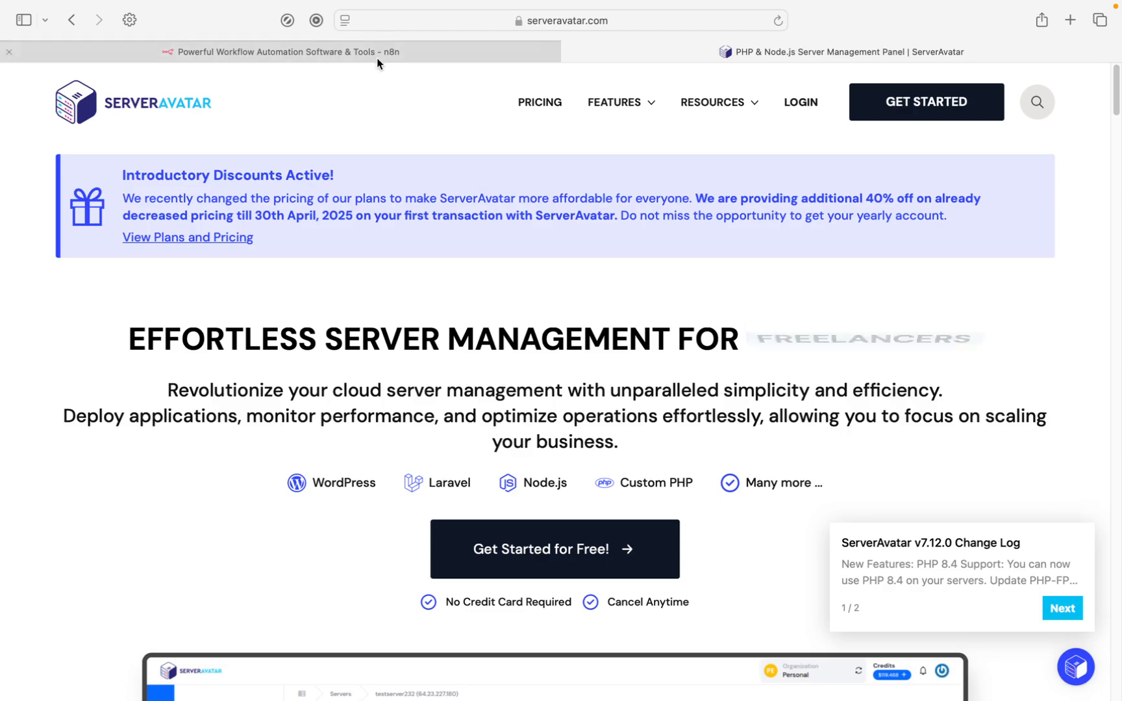
View the n8n homepage in its browser tab and return to the ServerAvatar website.
click(377, 59)
mouse_move(403, 120)
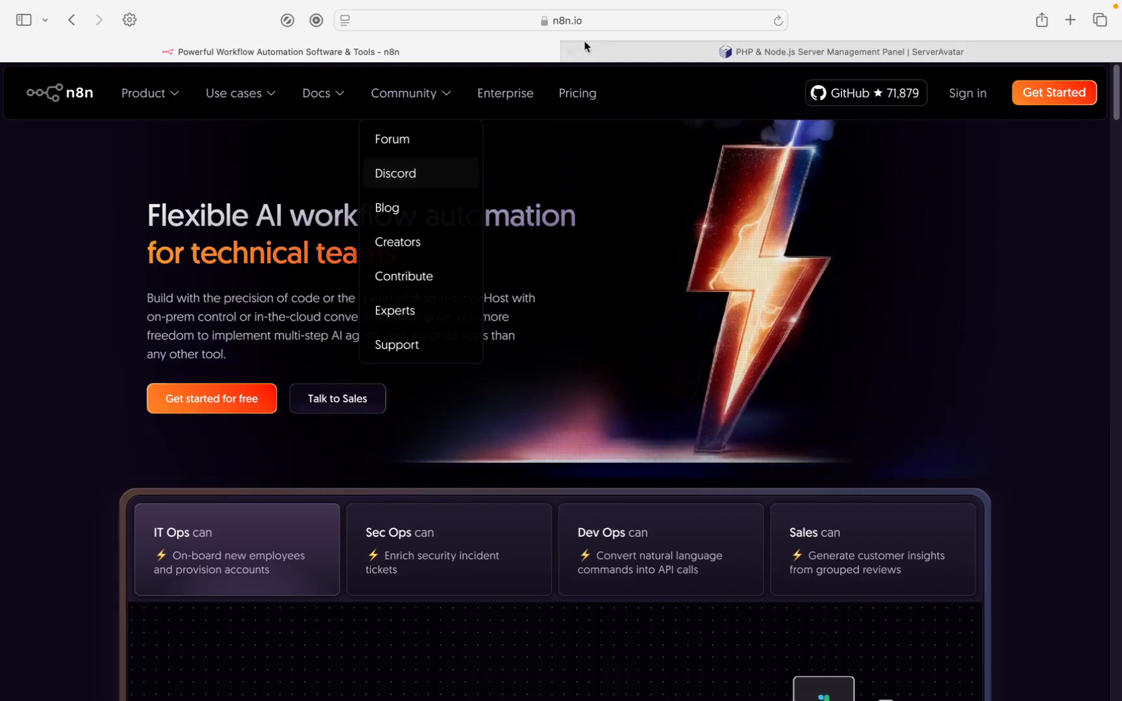
click(655, 51)
mouse_move(622, 102)
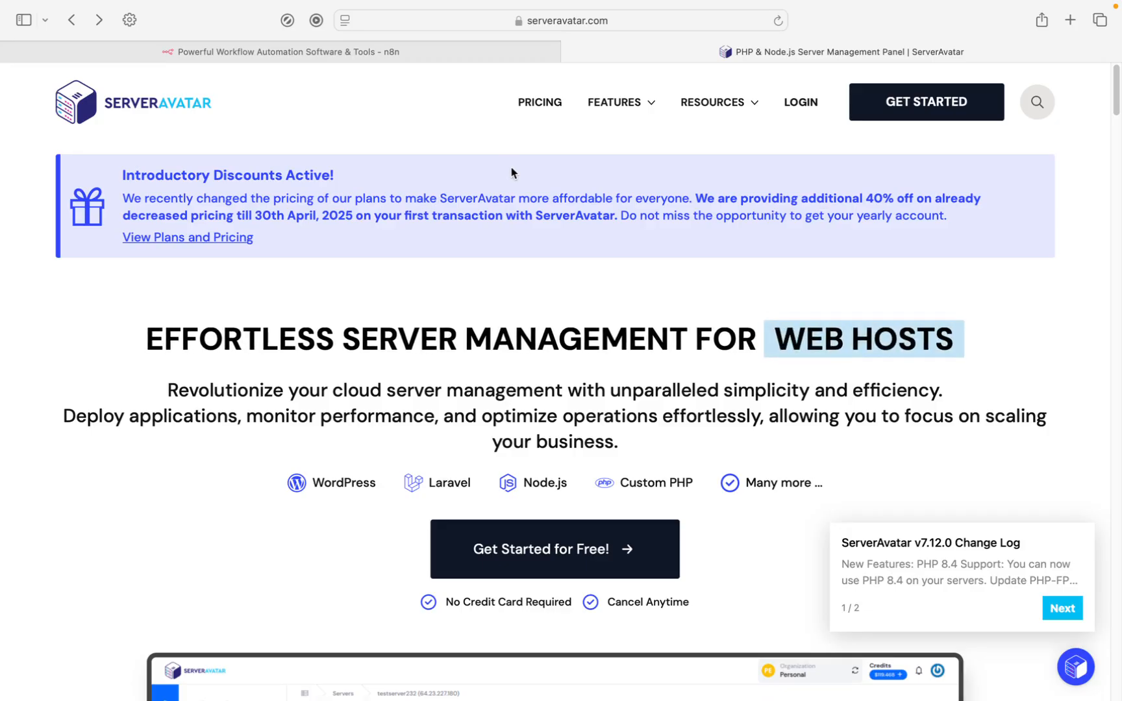
Log in to the ServerAvatar dashboard and start creating a new server.
click(799, 103)
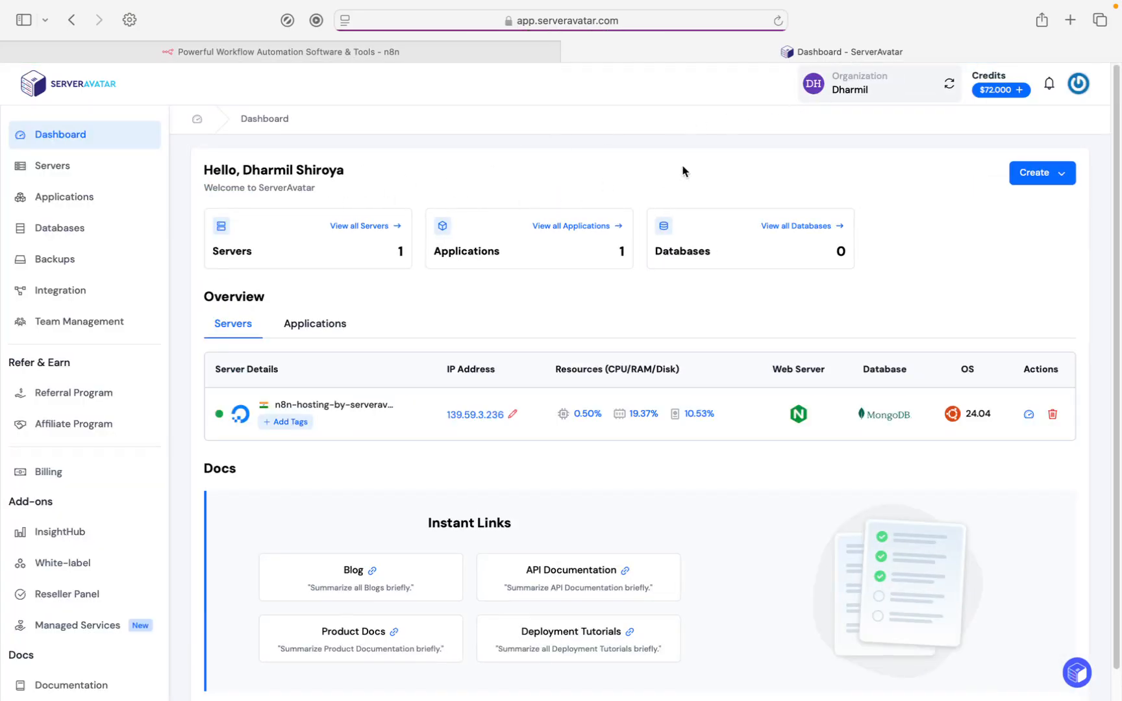
click(1048, 180)
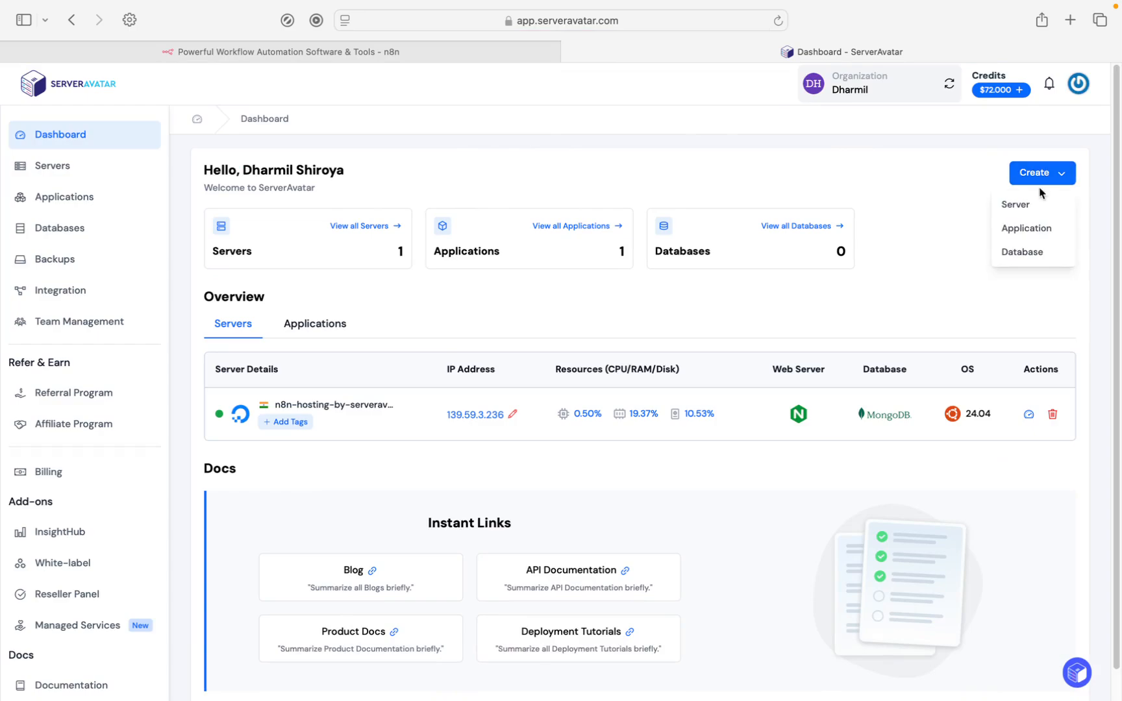
click(1026, 209)
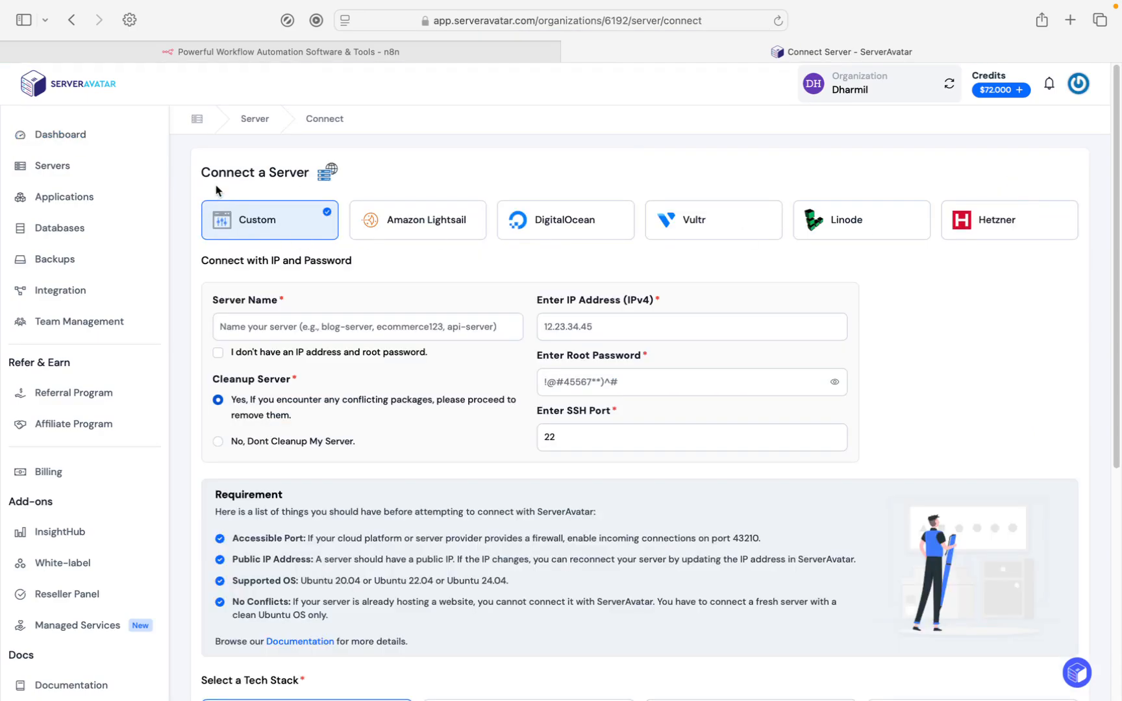
Look through the Amazon Lightsail, DigitalOcean, Vultr, Linode and Hetzner connection options, ending on the Custom provider.
click(423, 225)
click(556, 225)
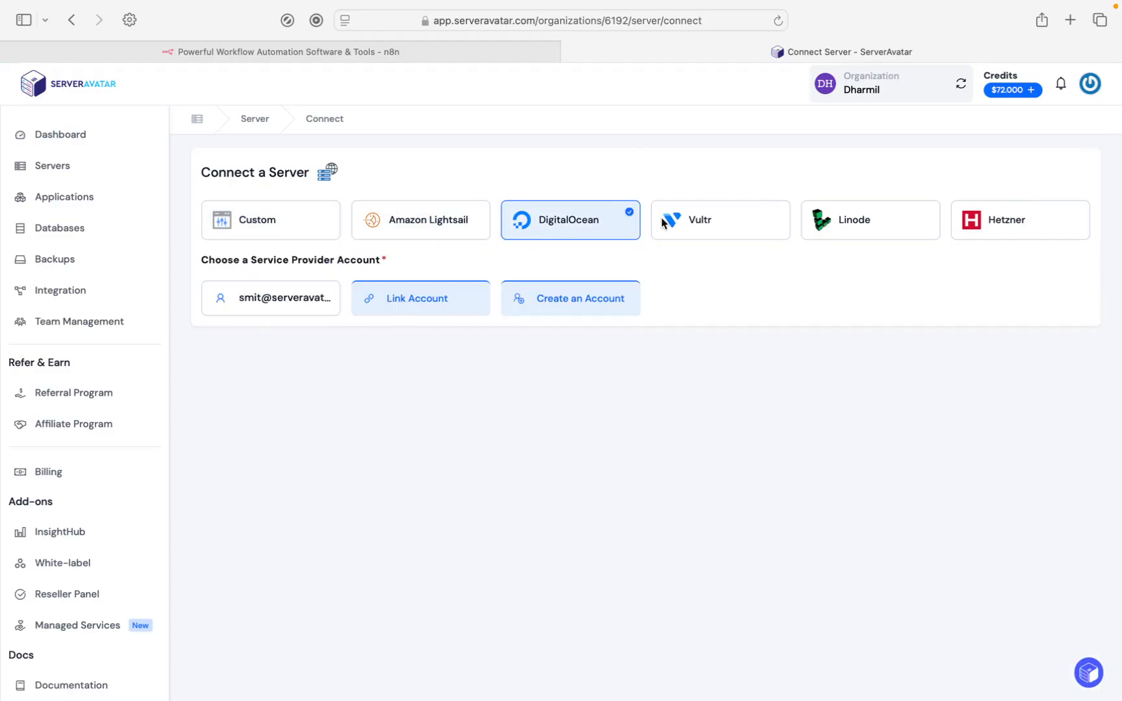
click(741, 226)
click(840, 225)
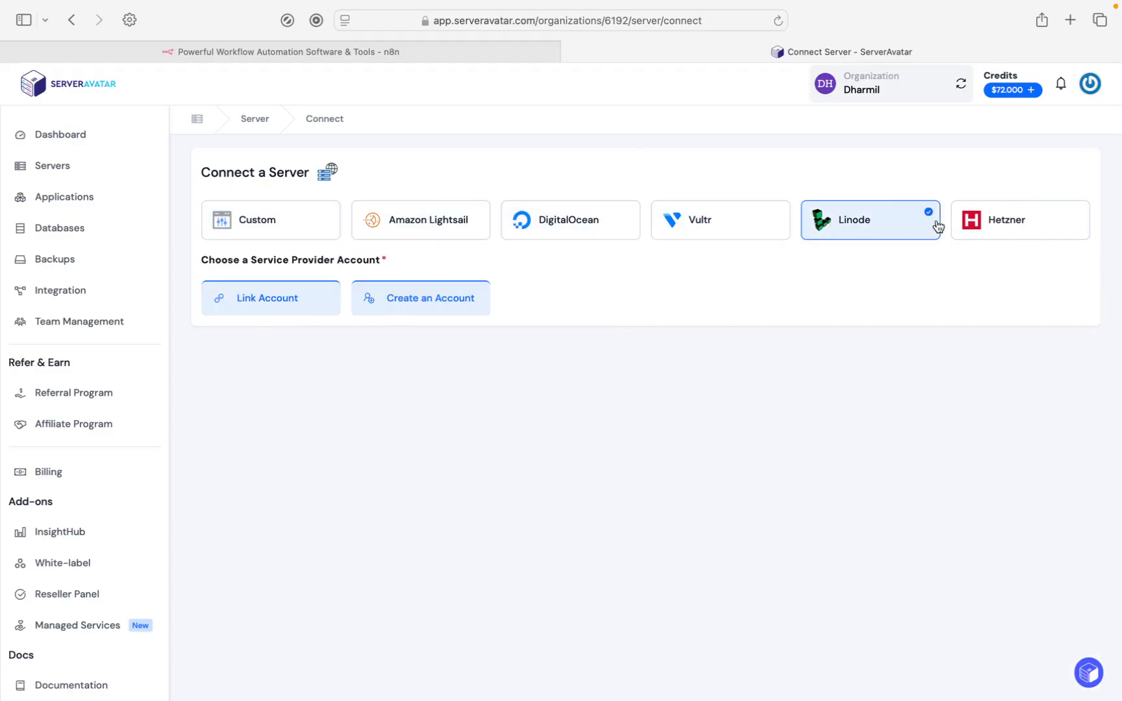
click(980, 227)
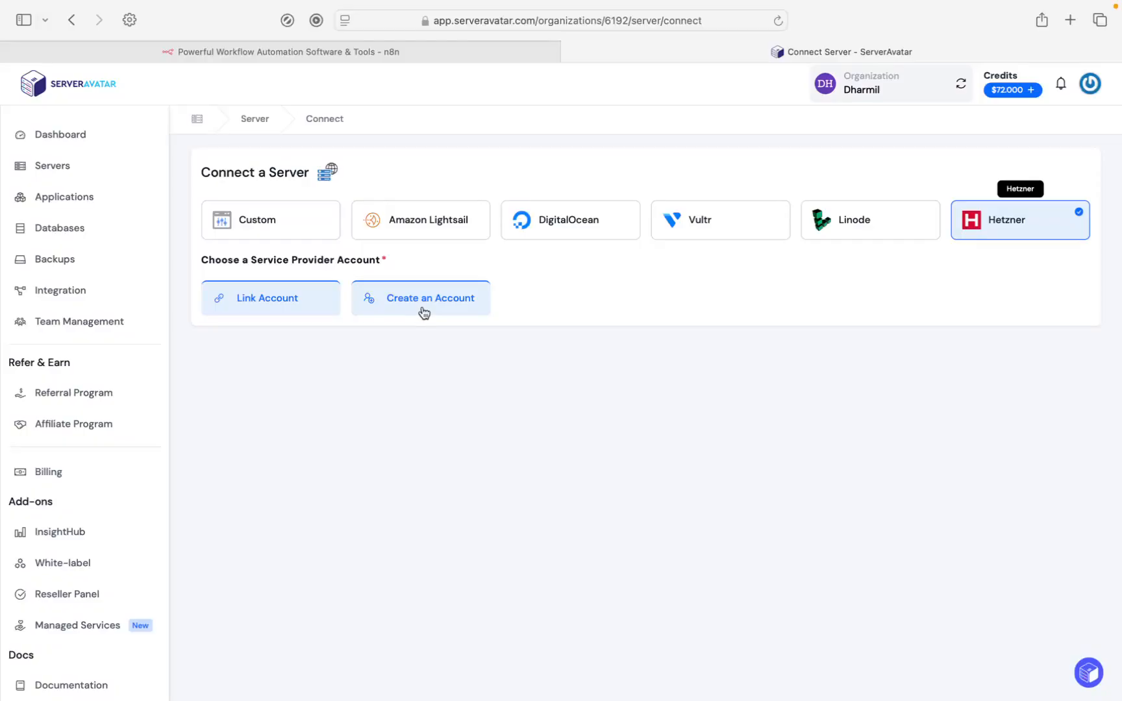
click(294, 228)
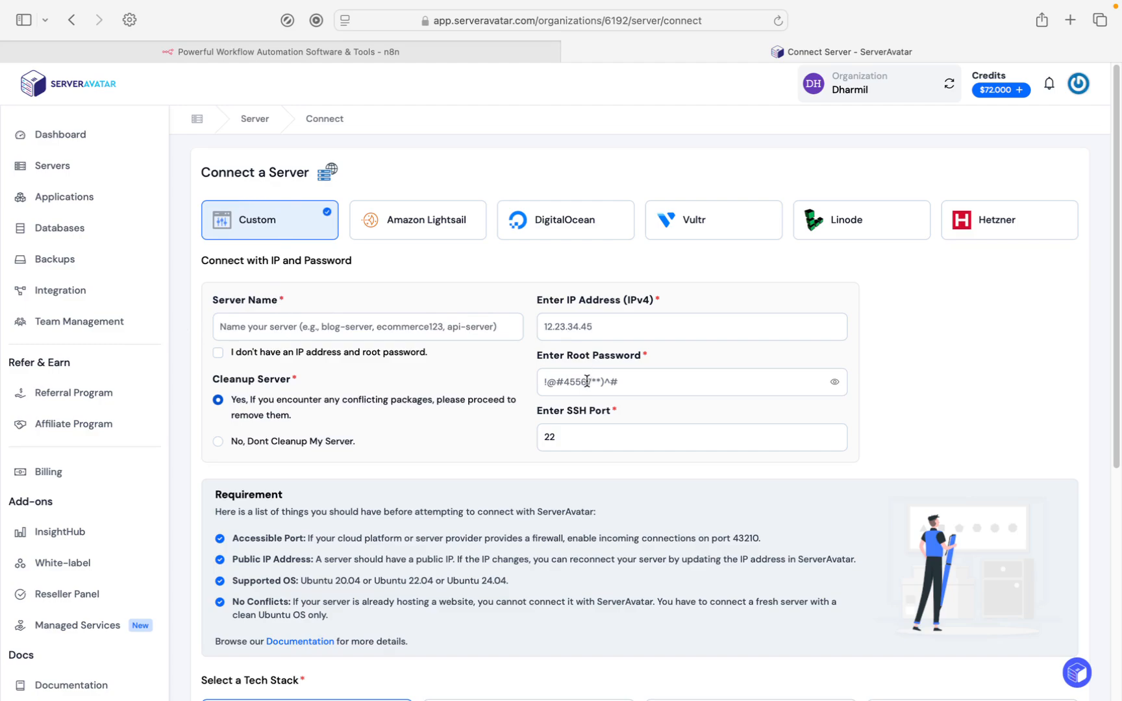
Choose to connect without an IP address and root password, and name the server n8n-hosting-by-serveravatar.
click(220, 355)
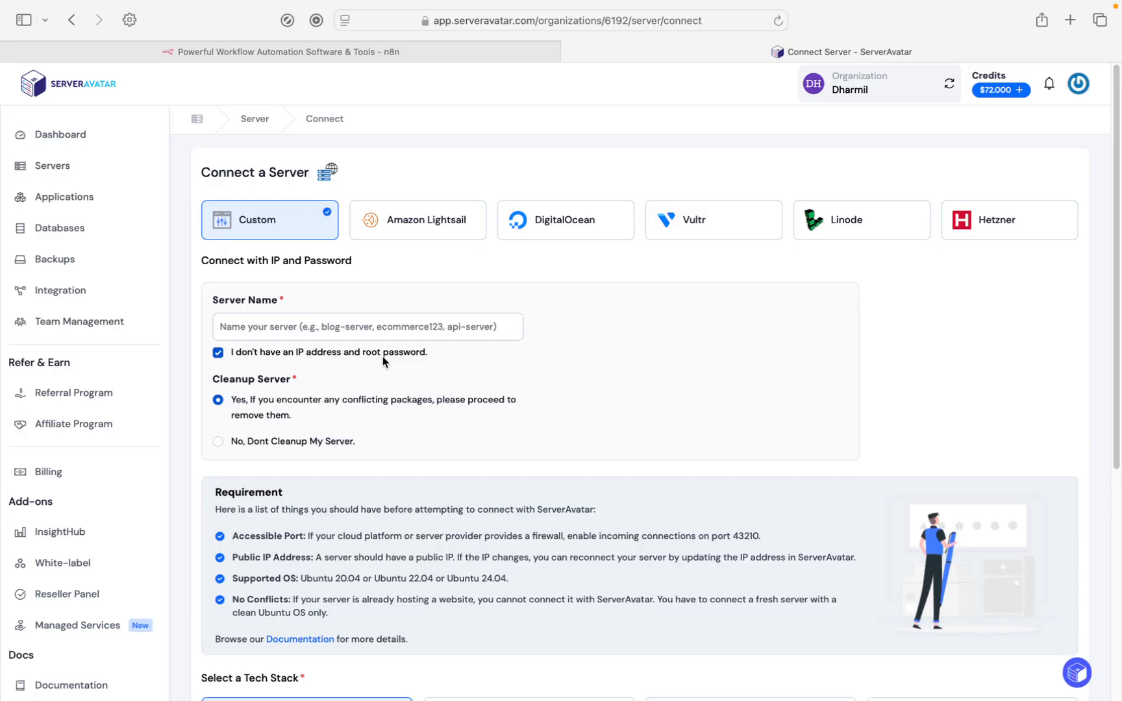
click(377, 328)
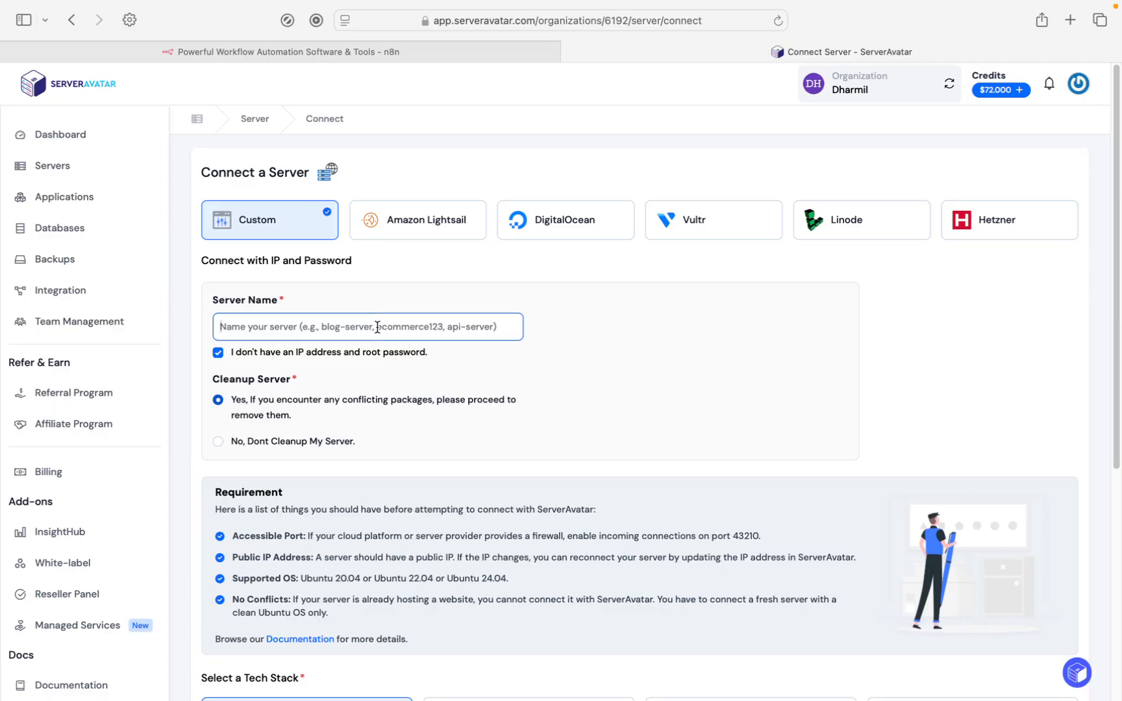
text(n8n)
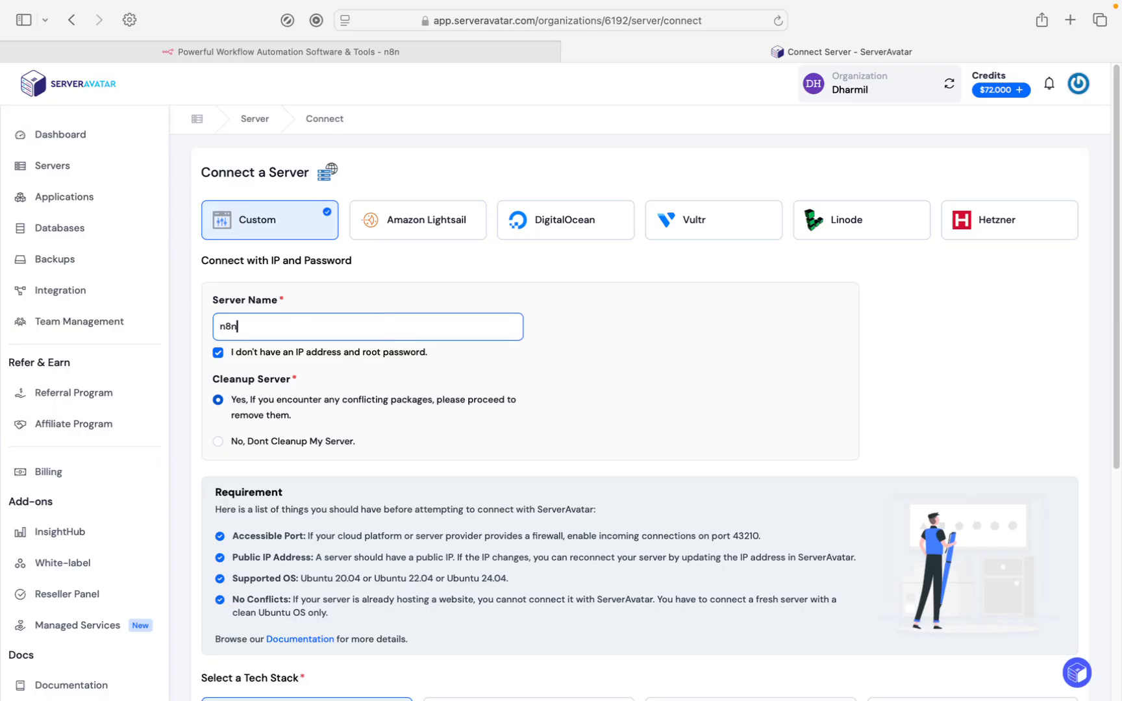
text(-hosting-by-serveravatar)
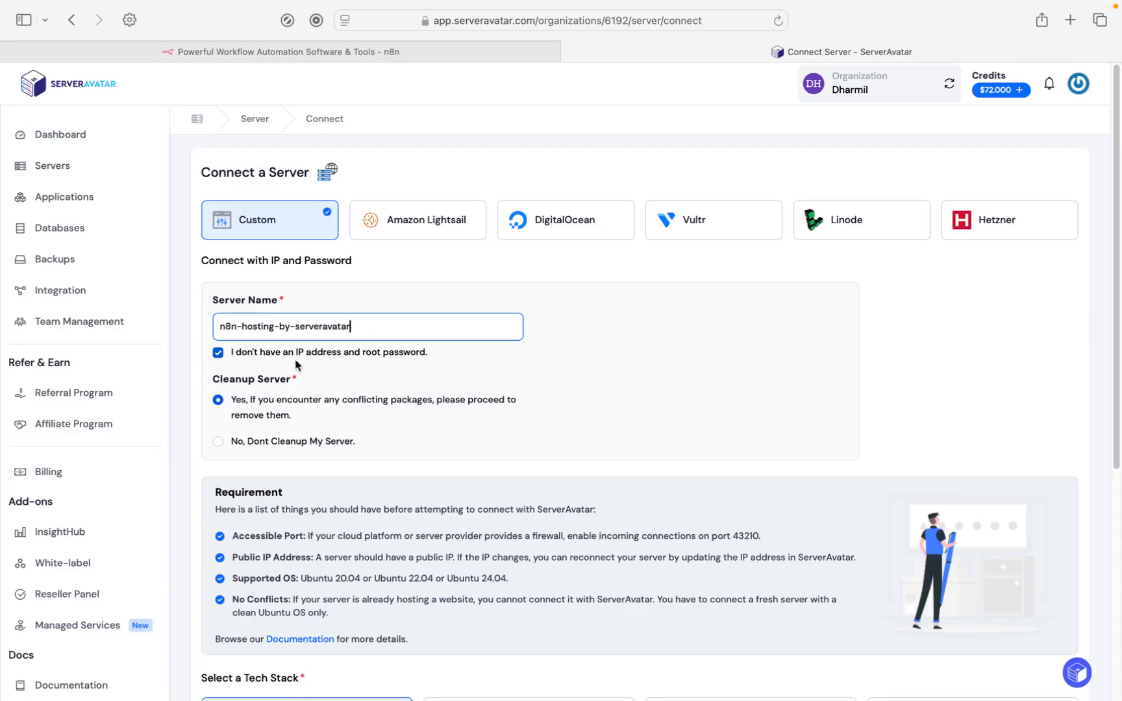
Select Node Stack as the server's tech stack.
scroll(278, 384, down, 1)
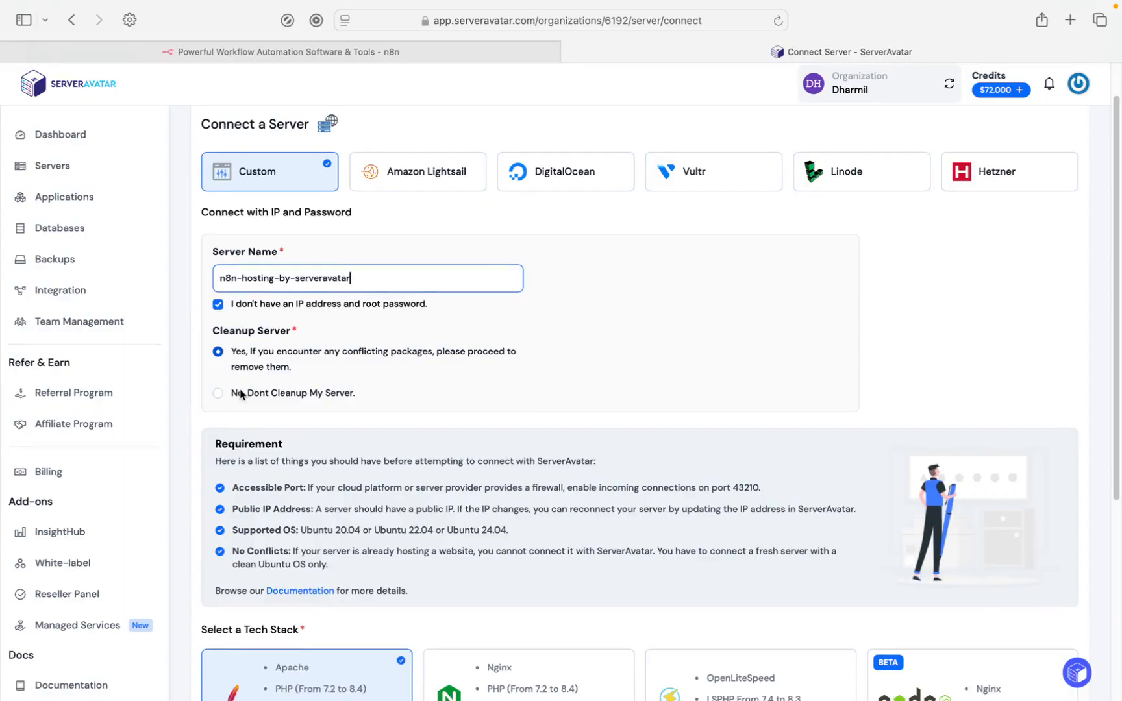
scroll(241, 395, down, 2)
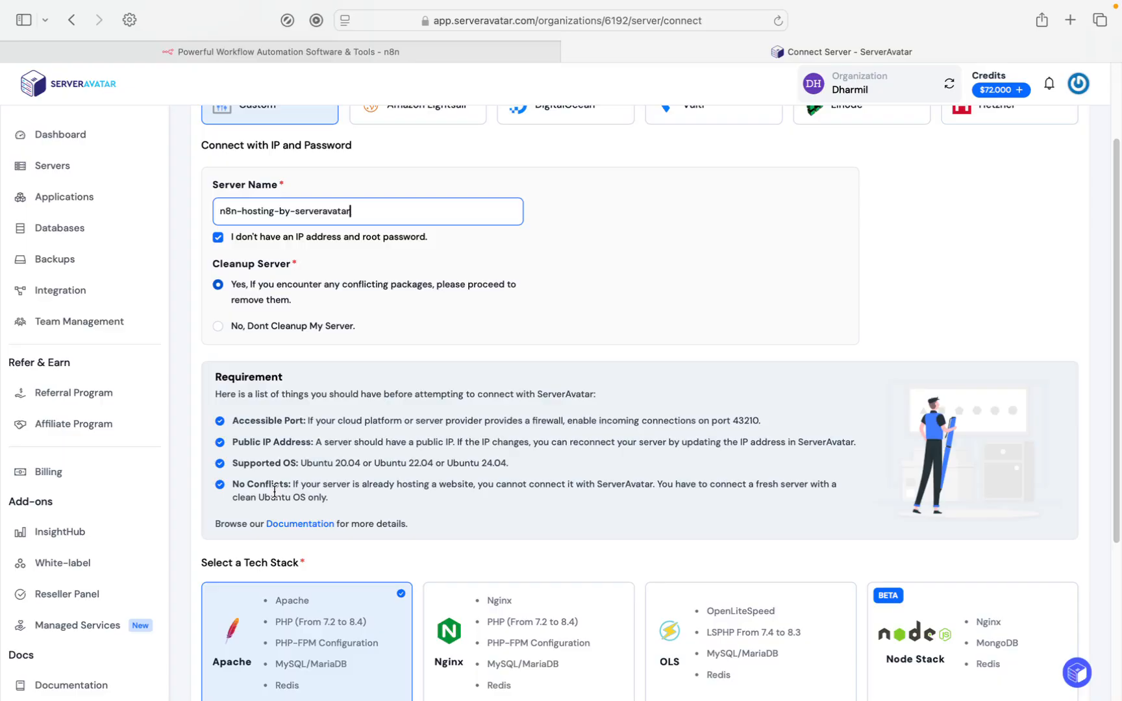
scroll(274, 492, down, 5)
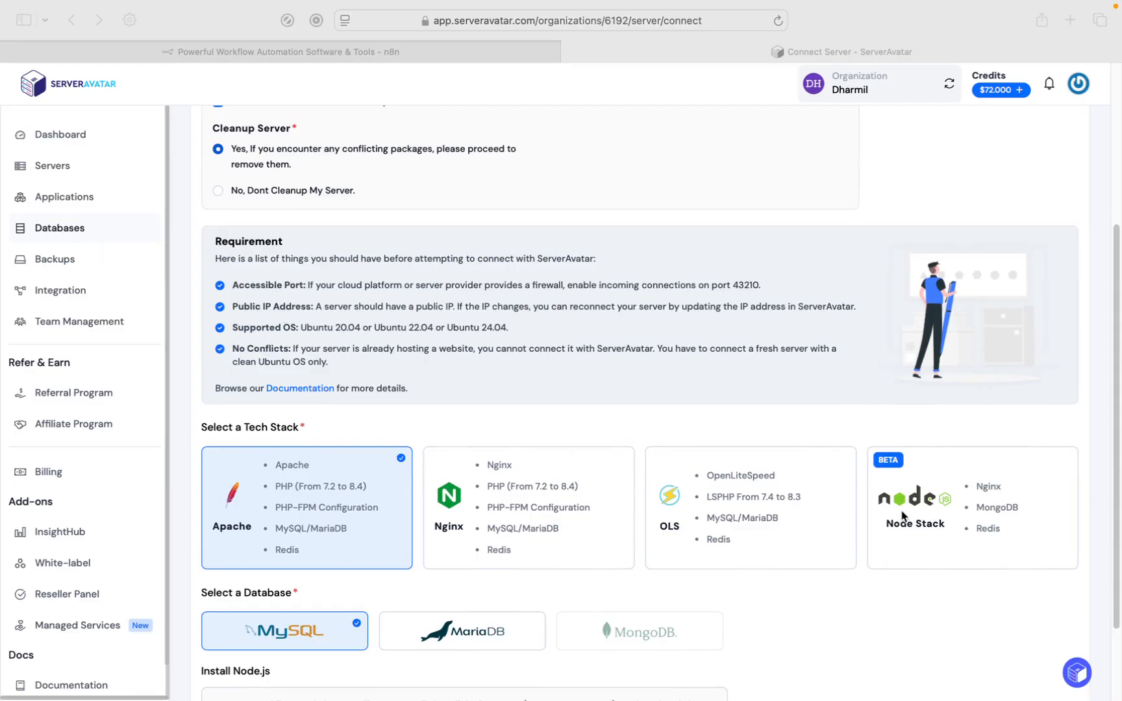
click(916, 531)
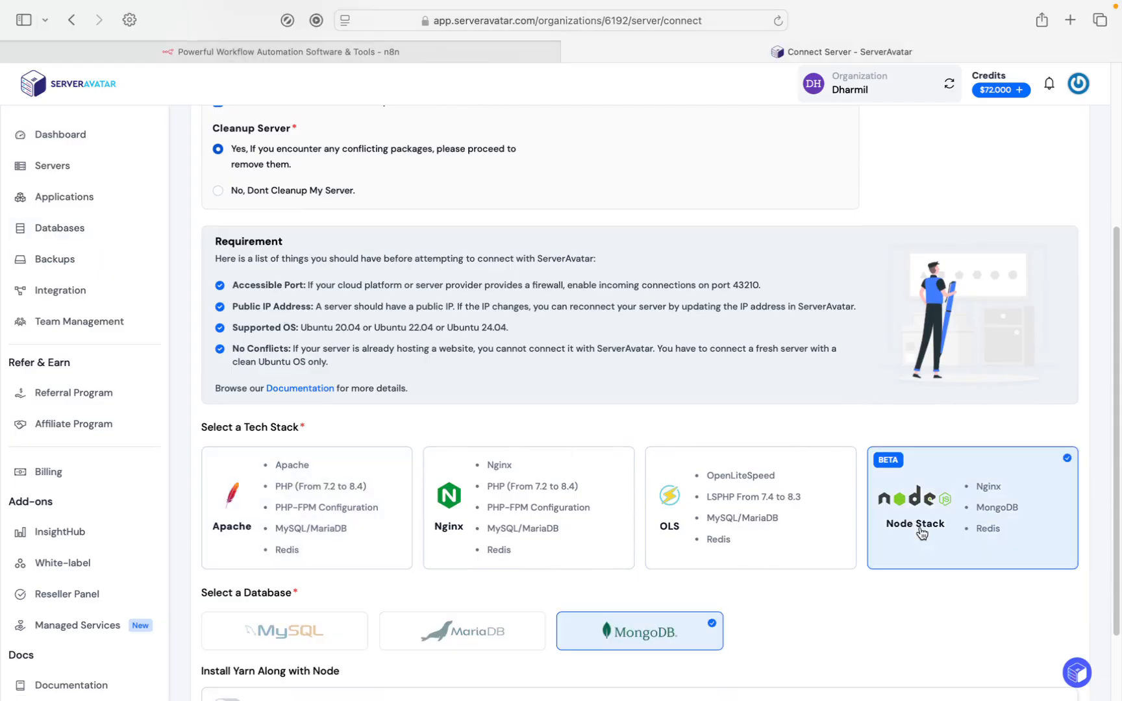
Keep Yarn installation disabled, generate the server's connection command and copy it to the clipboard.
scroll(917, 534, down, 2)
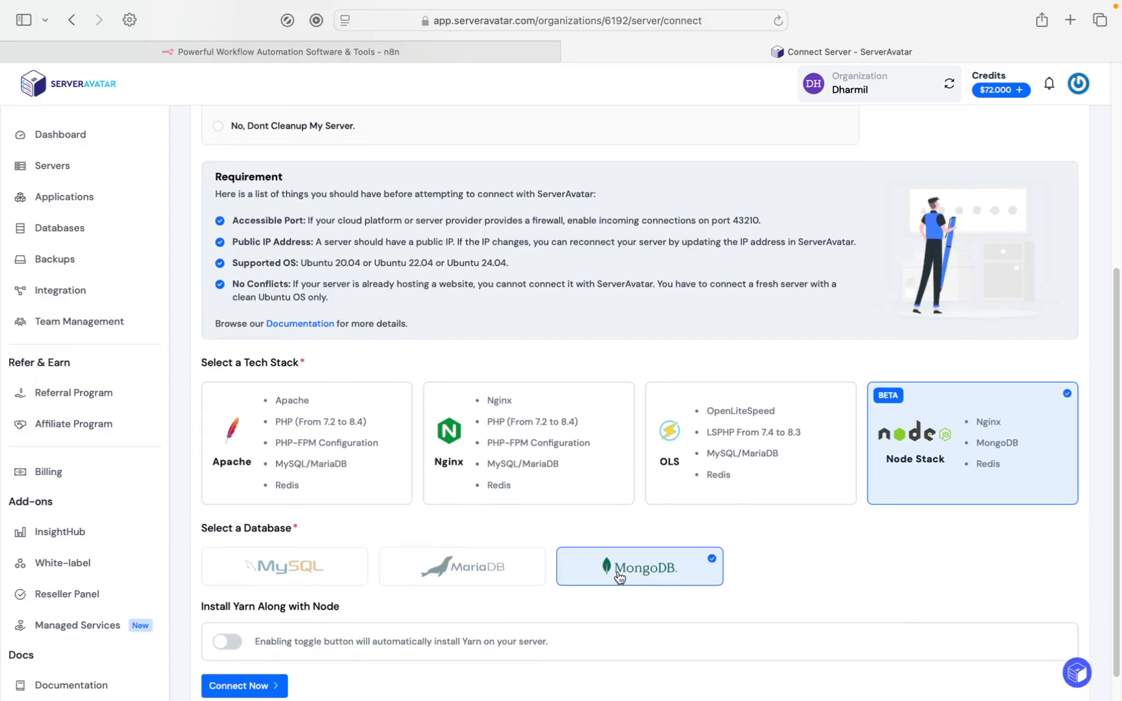
scroll(613, 573, down, 1)
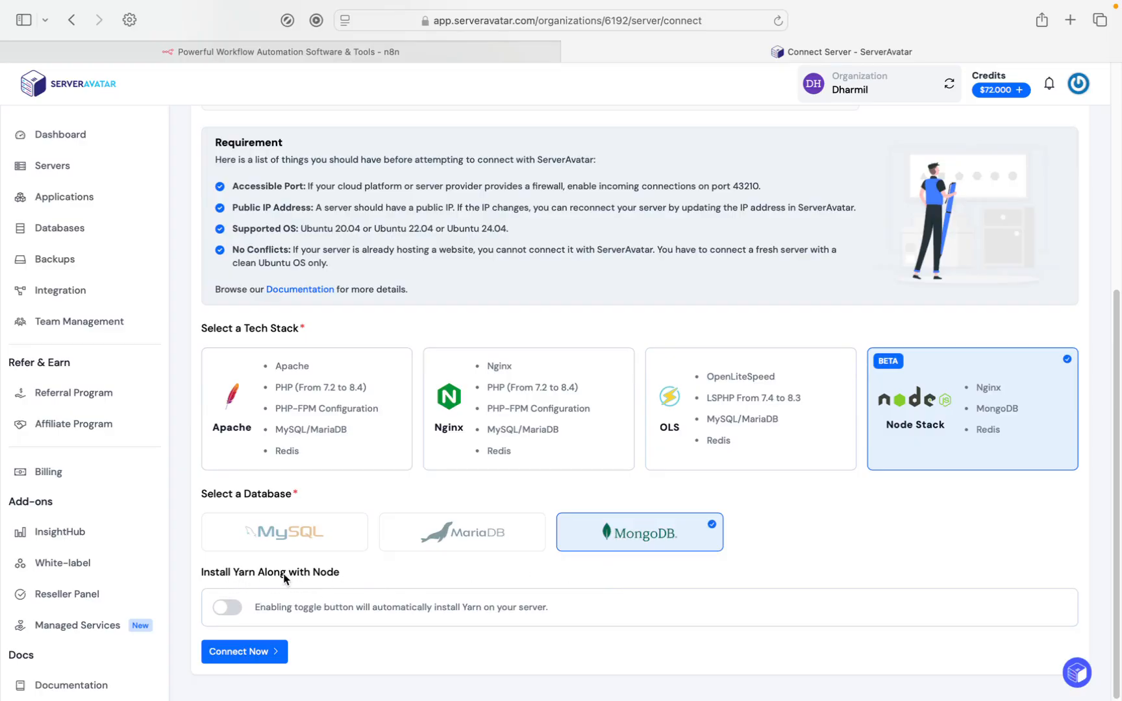
click(234, 614)
click(234, 613)
click(261, 653)
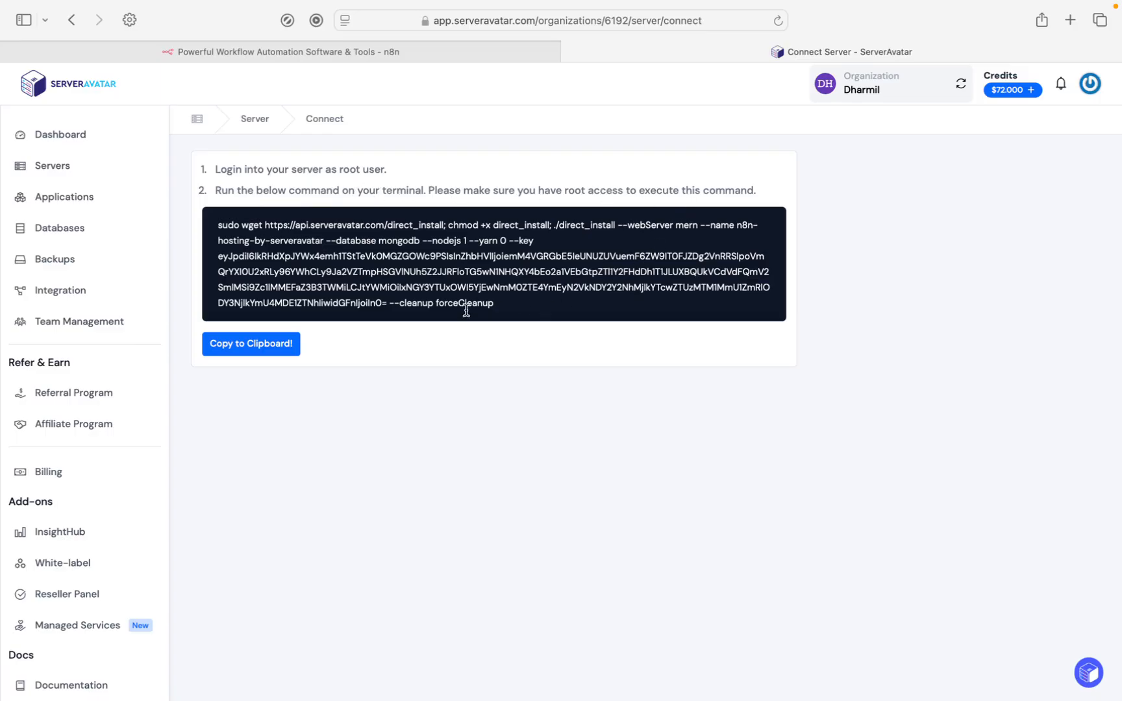
click(273, 349)
Open the n8n-hosting-by-serveravatar server and examine the Node.js, Yarn and N8N options in its settings.
click(102, 170)
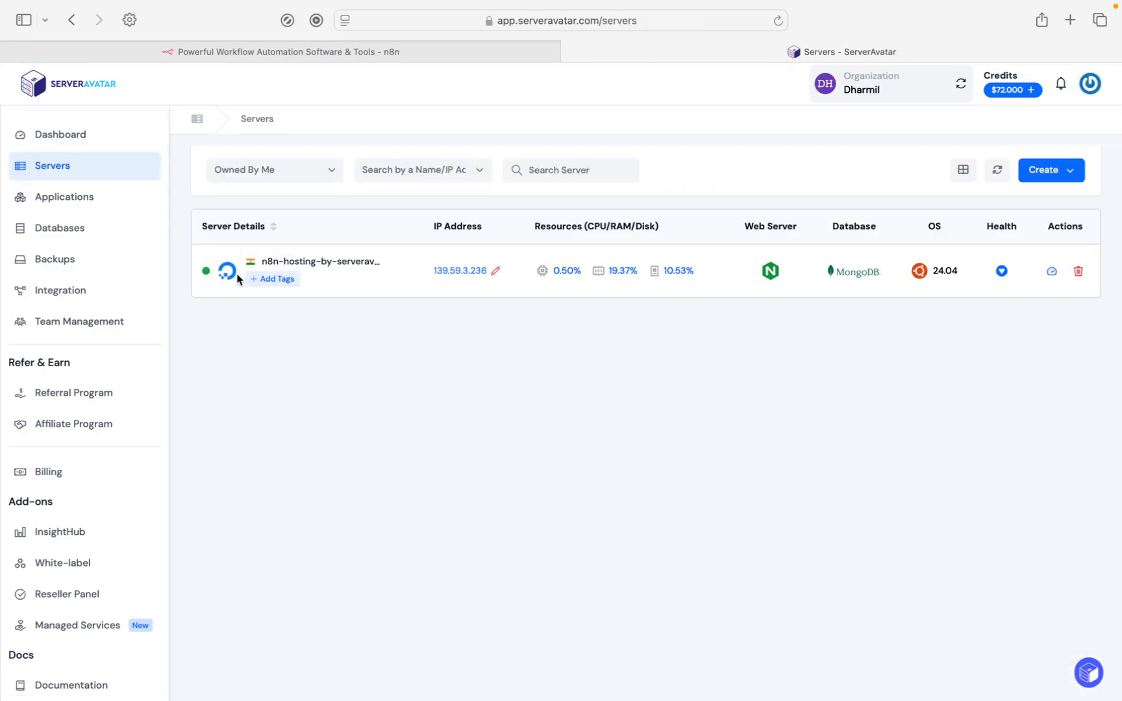
click(334, 265)
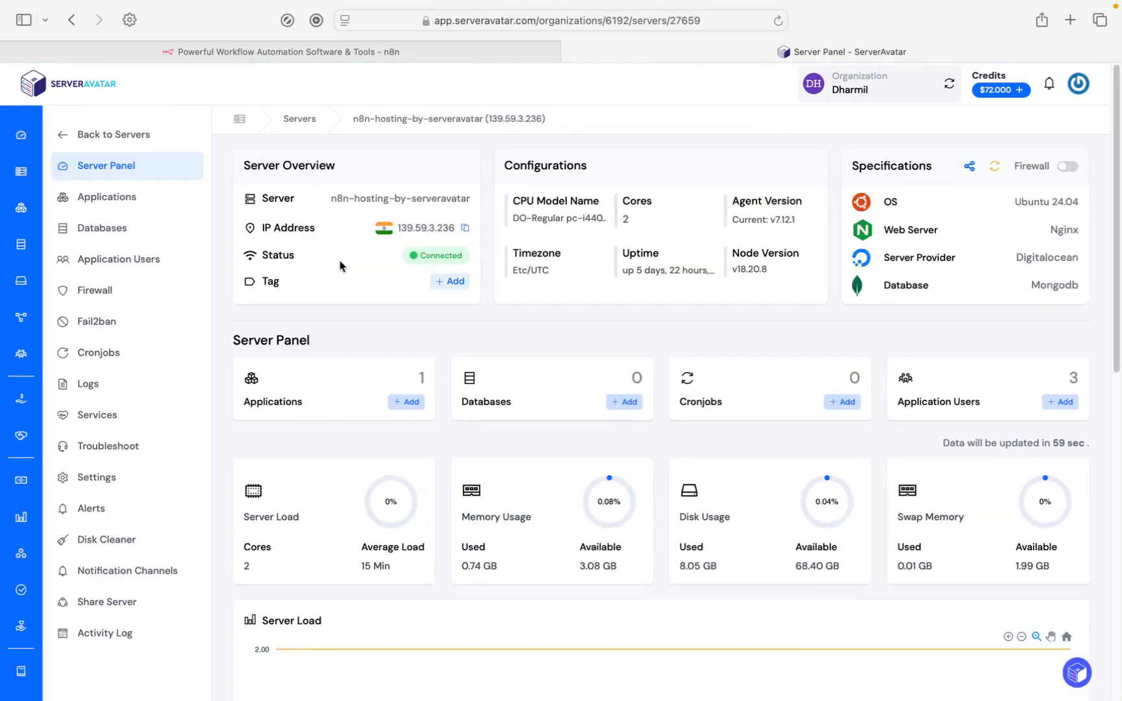
click(72, 476)
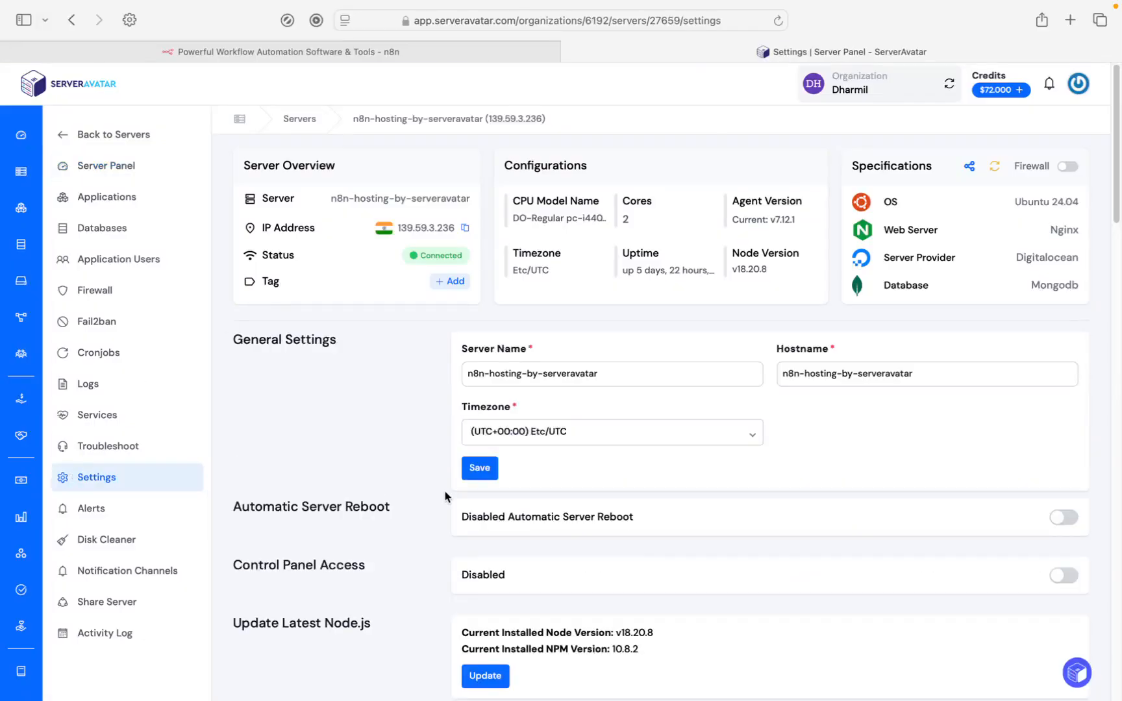
scroll(442, 496, down, 7)
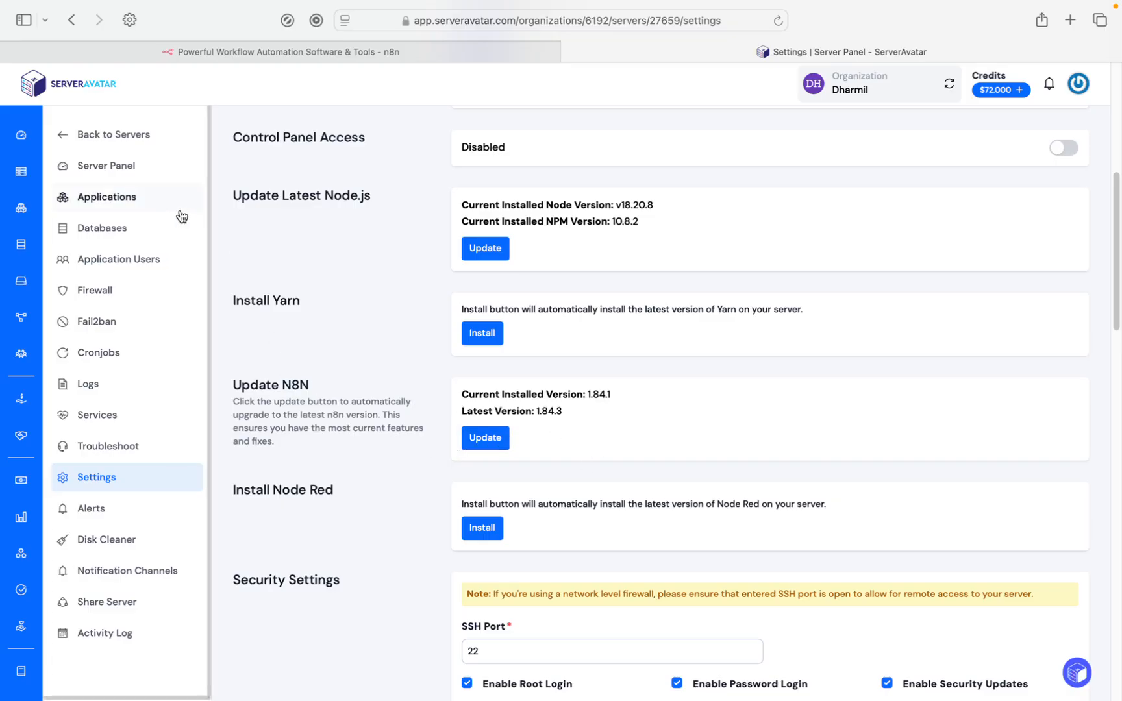
Start a new application on the server and name it test-n8n-hosting.
click(140, 211)
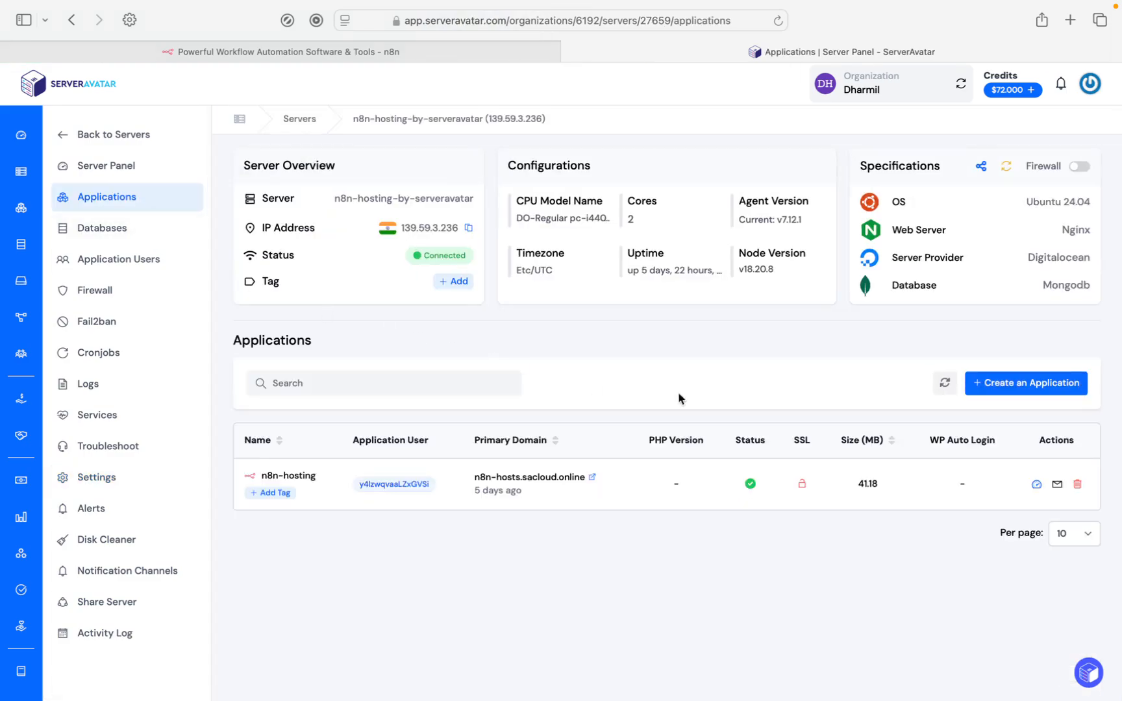
click(1003, 389)
click(674, 171)
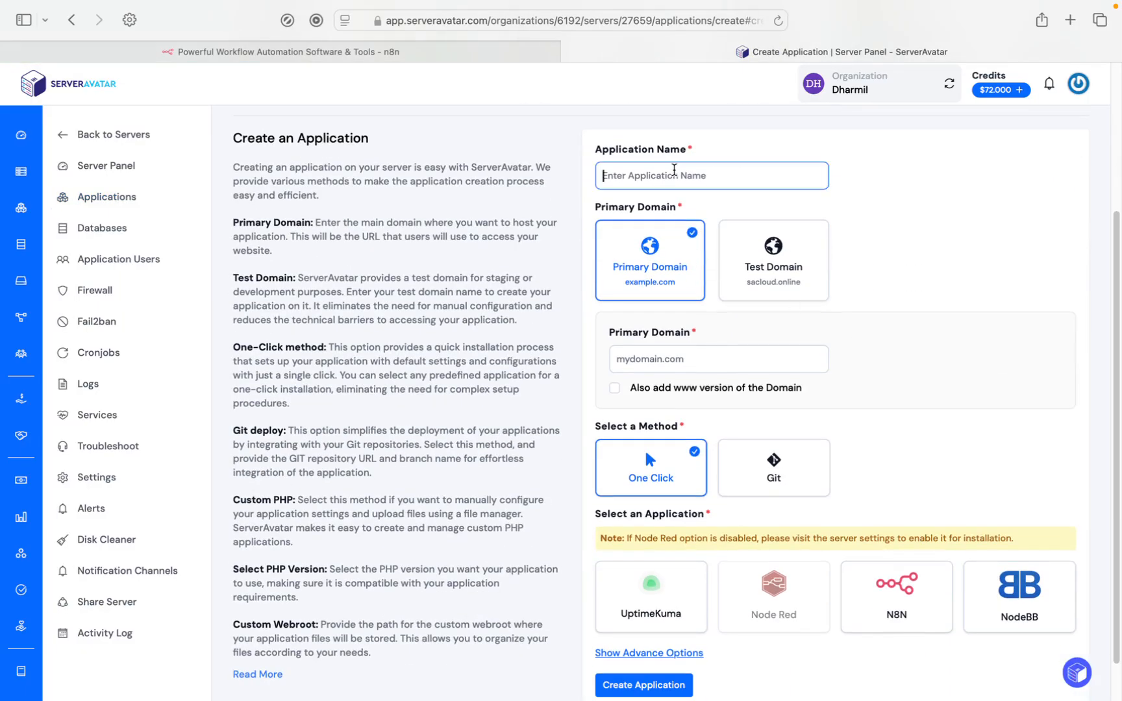
text(test-n8n-hpo)
Use a test domain for the application and set it to test-n8n.sacloud.online.
click(754, 284)
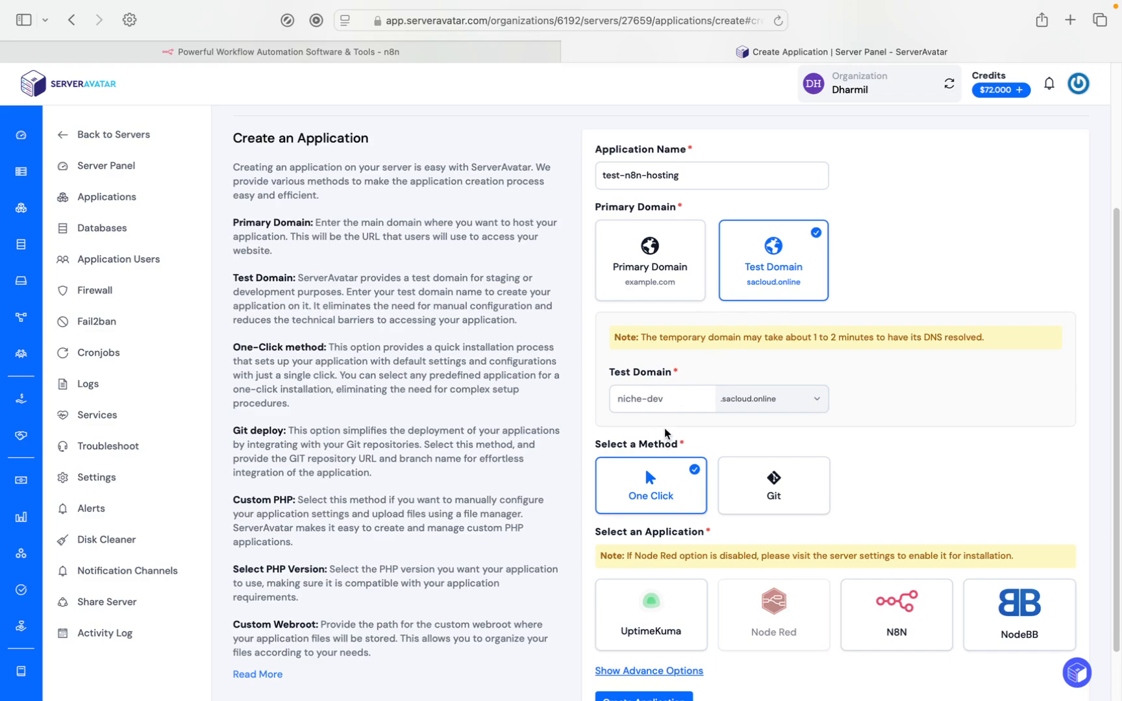
click(668, 402)
text(test-)
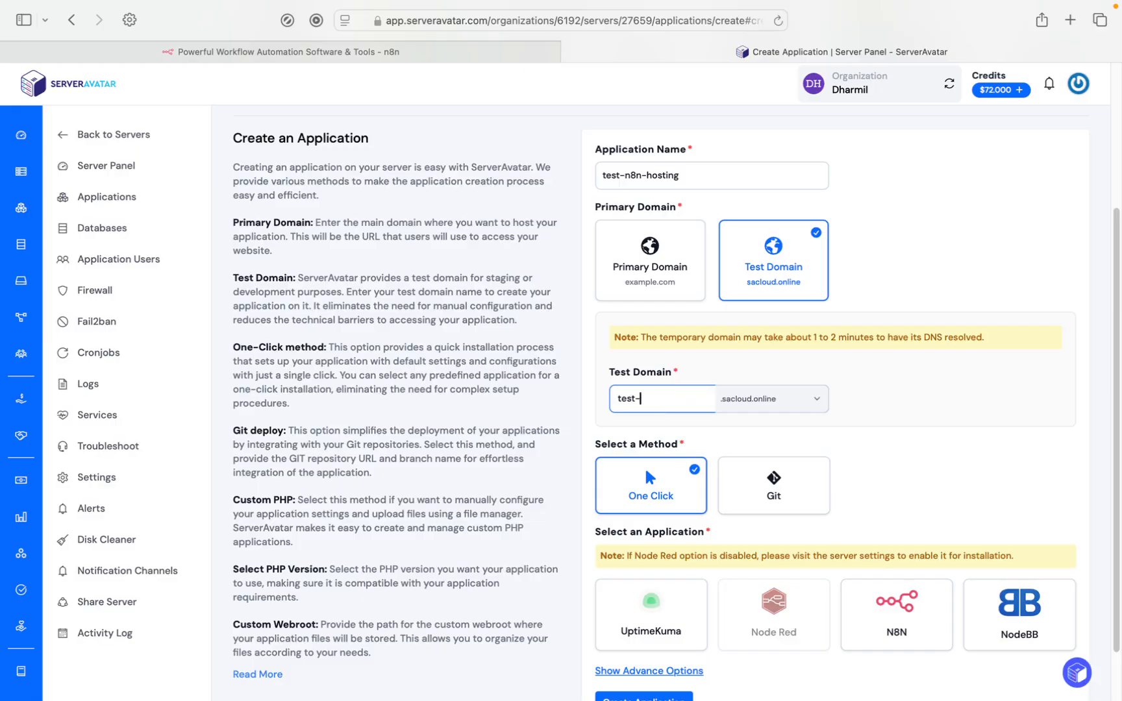
text(n8n)
Choose N8N as the one-click application and create it.
scroll(712, 366, down, 2)
scroll(710, 376, down, 1)
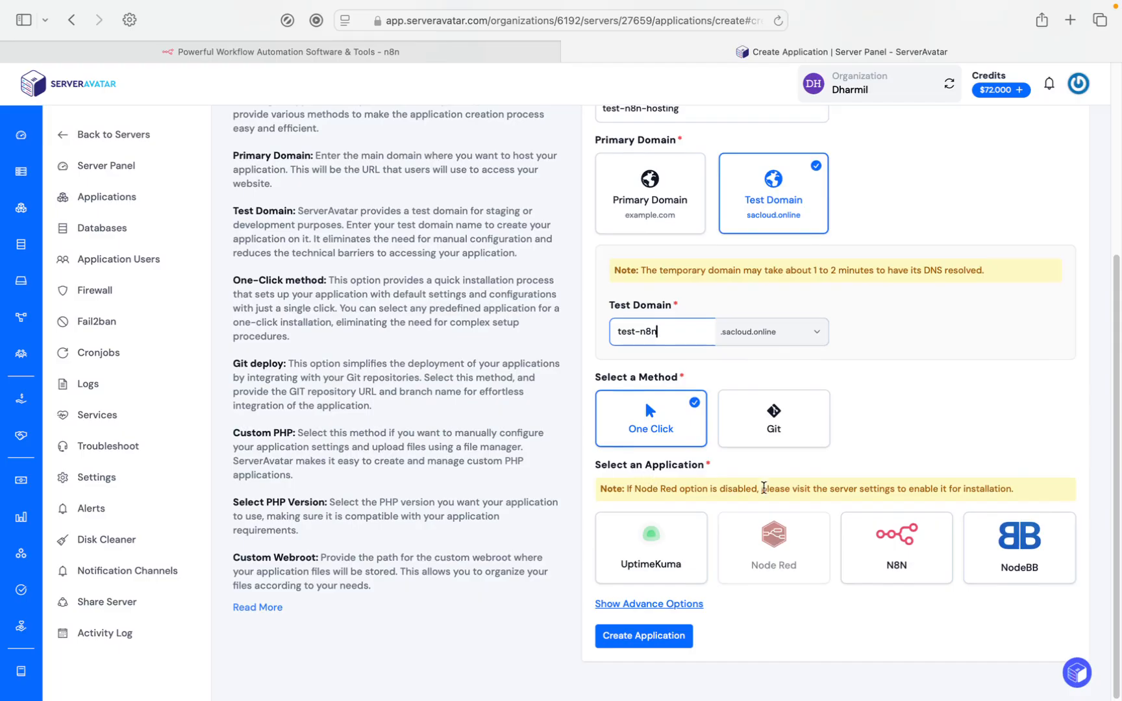
click(901, 569)
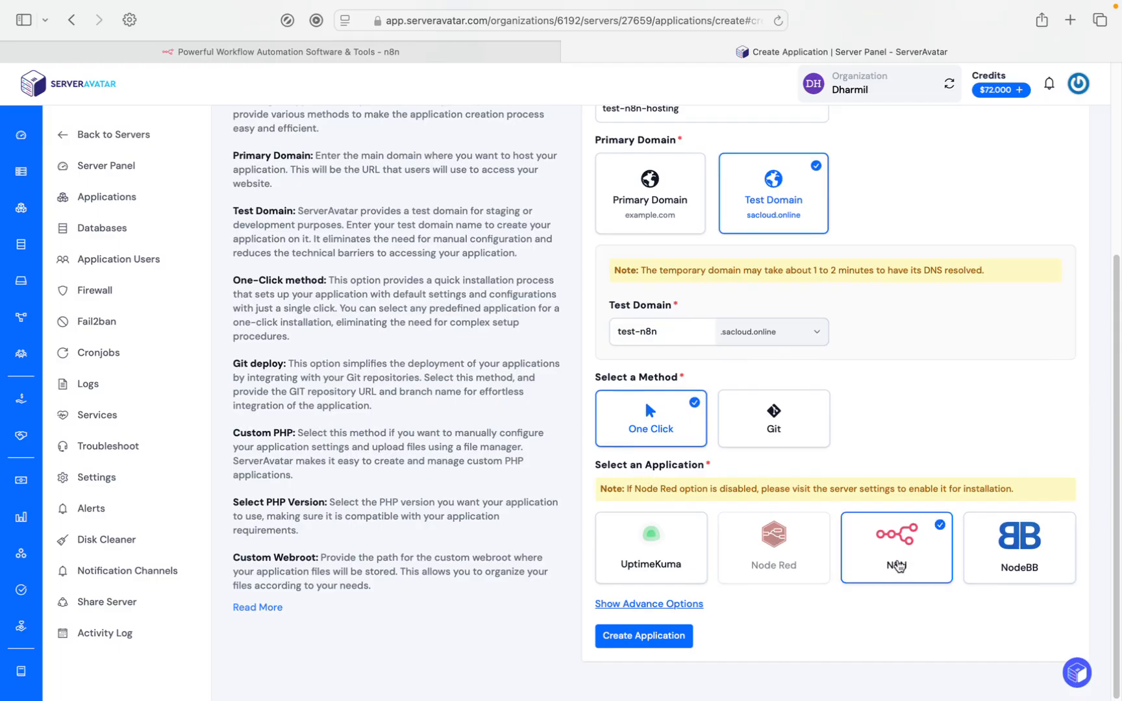
click(657, 640)
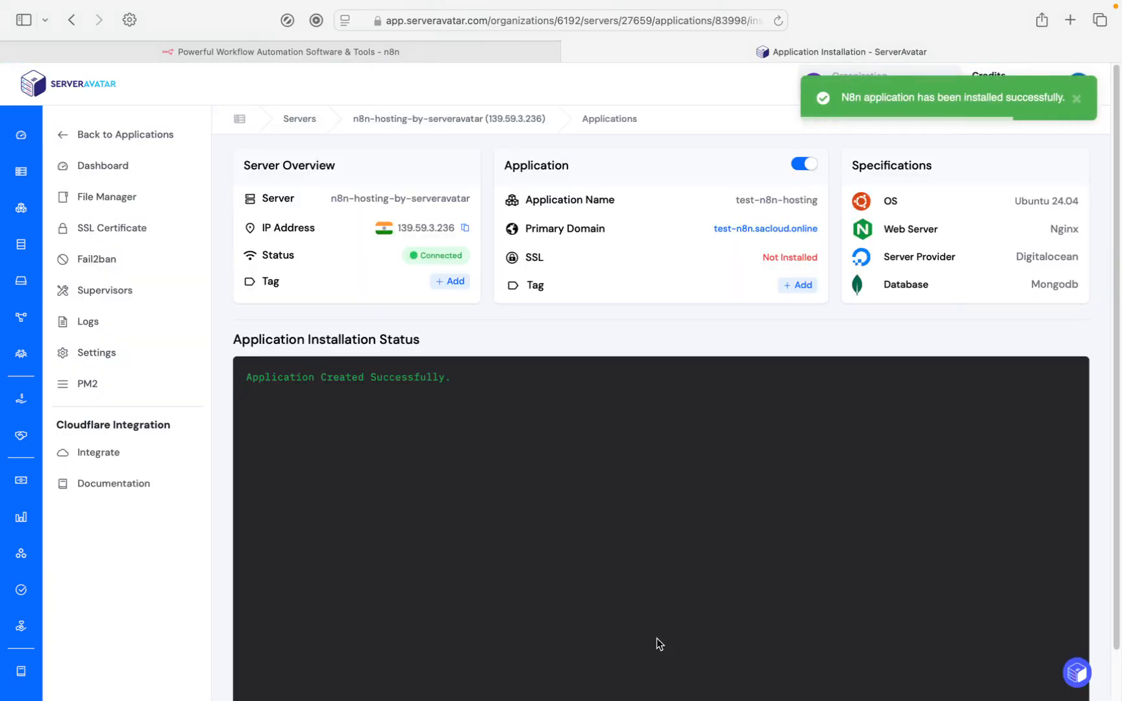
Check the application's installation status and go to the new application's dashboard.
scroll(618, 524, down, 2)
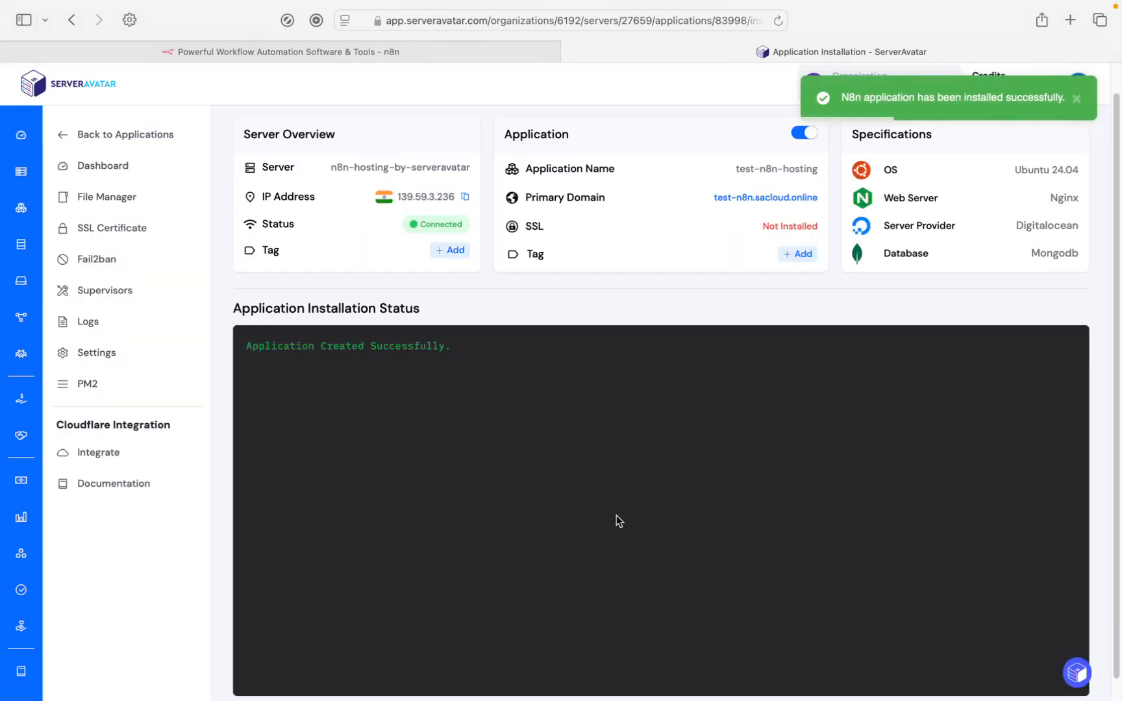
right_click(430, 377)
click(388, 328)
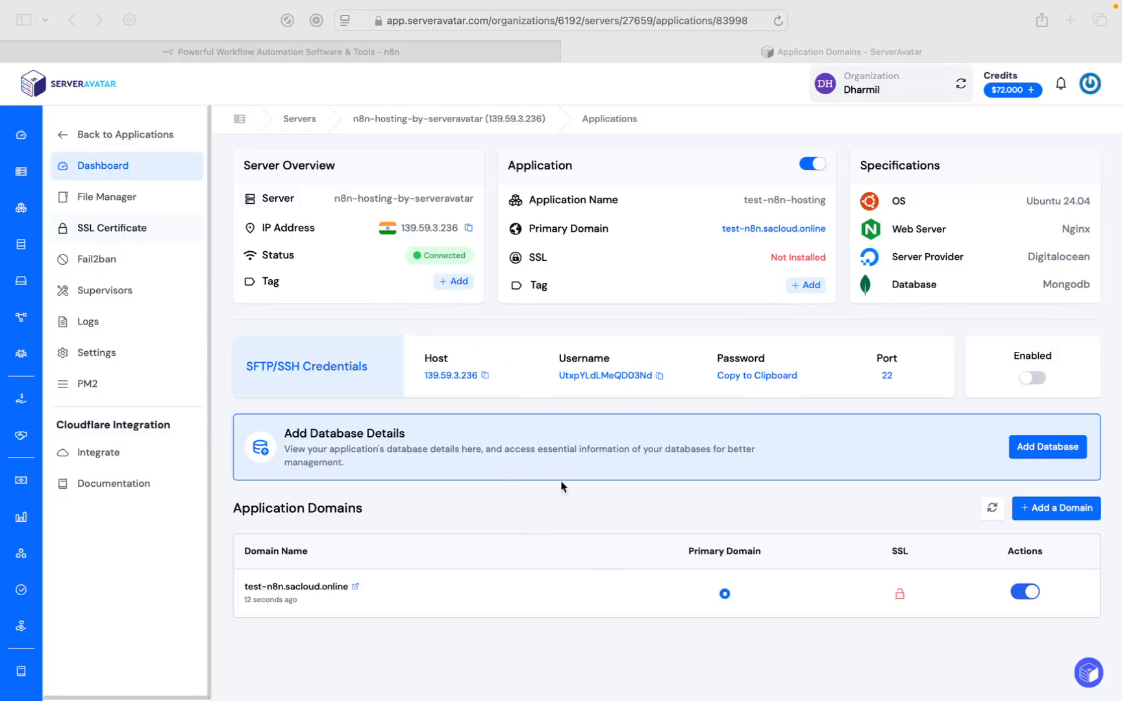
Visit the application's primary domain to view the n8n owner account setup page, and return to the ServerAvatar application dashboard.
click(812, 234)
click(797, 231)
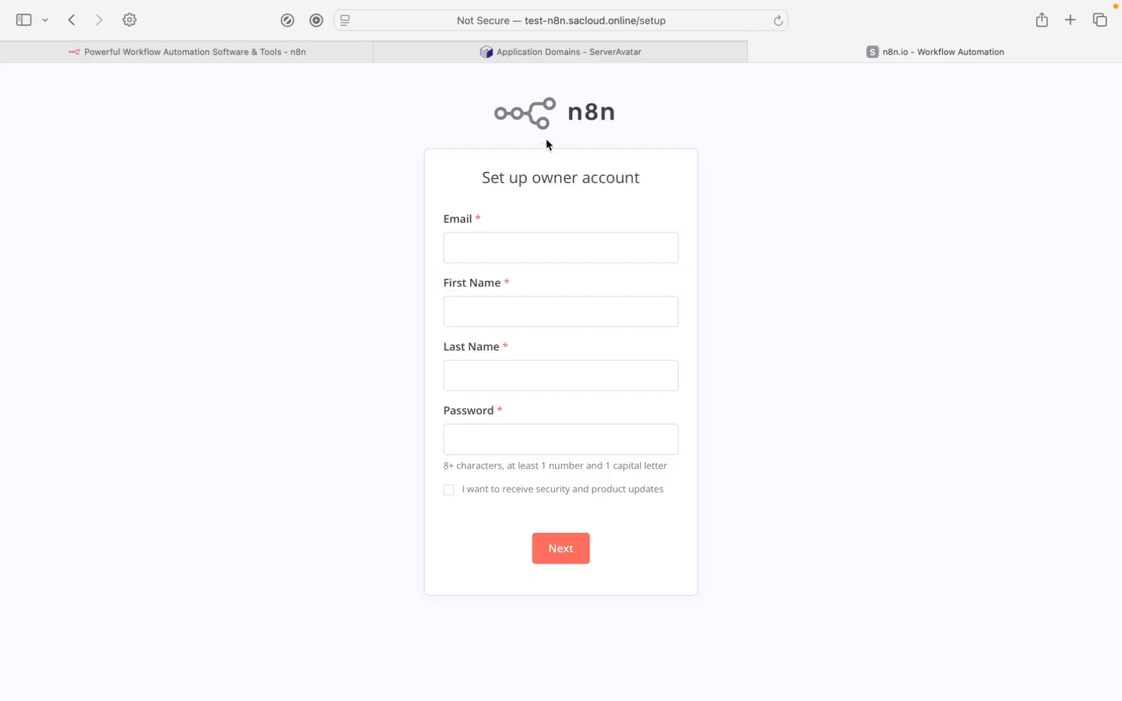
click(561, 50)
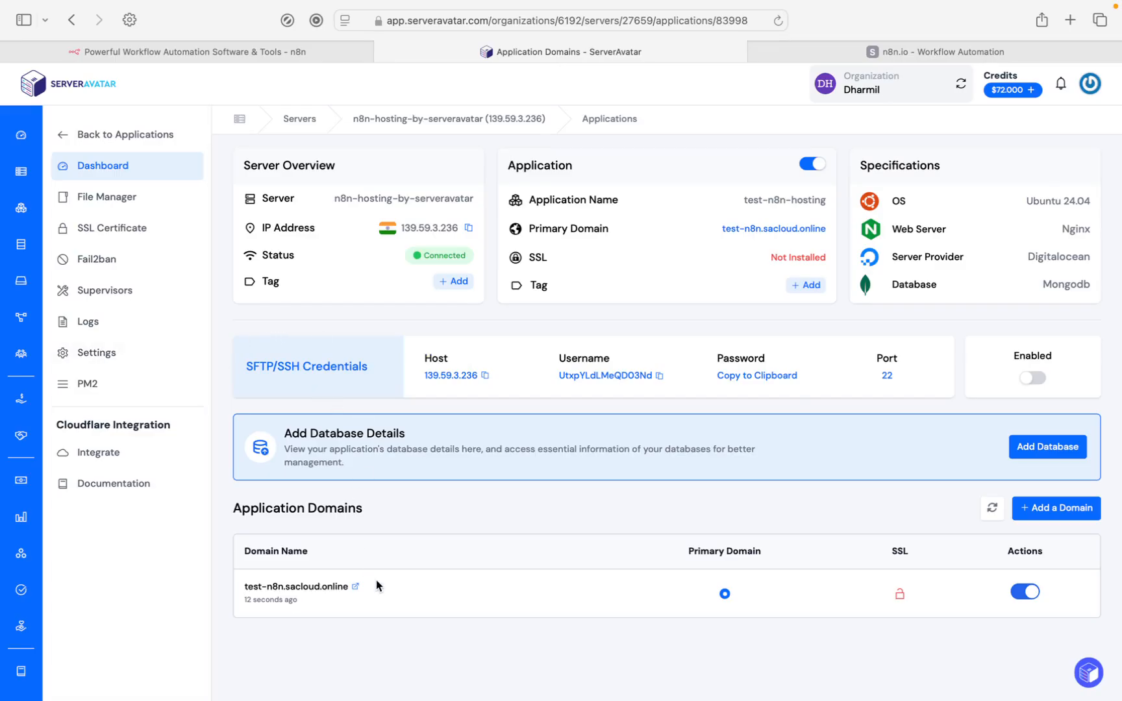
Install an automatic SSL certificate for test-n8n.sacloud.online and force HTTP traffic to HTTPS.
click(104, 231)
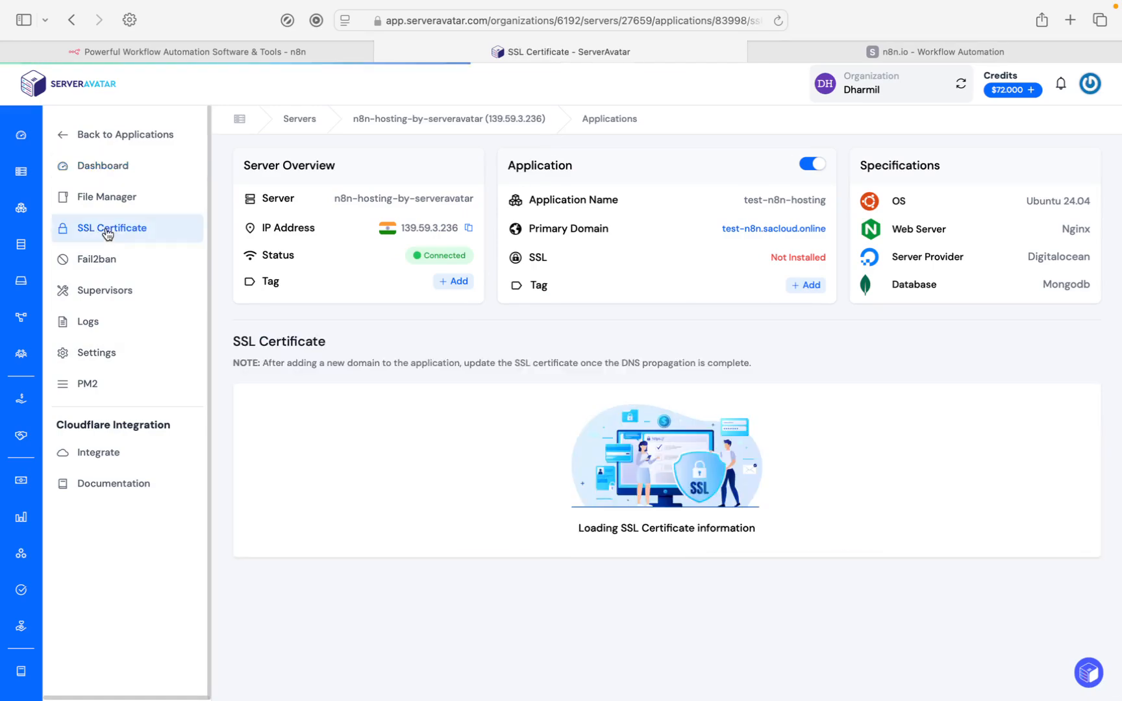
scroll(536, 611, down, 1)
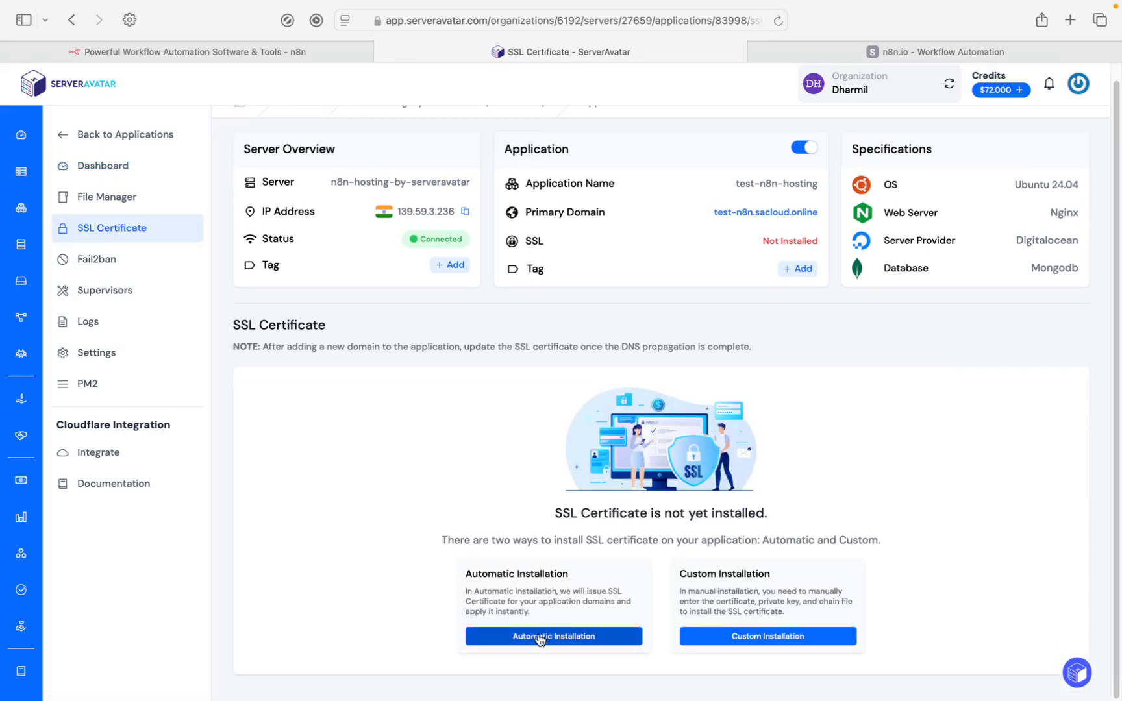
click(539, 641)
scroll(538, 641, down, 3)
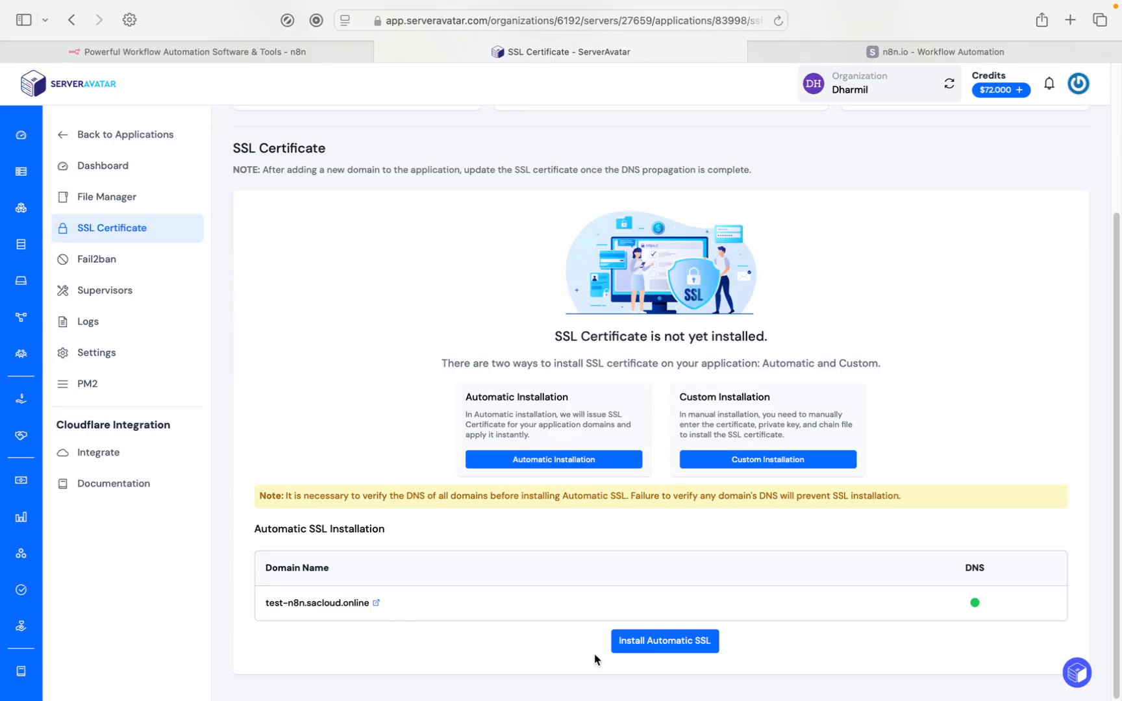
click(663, 645)
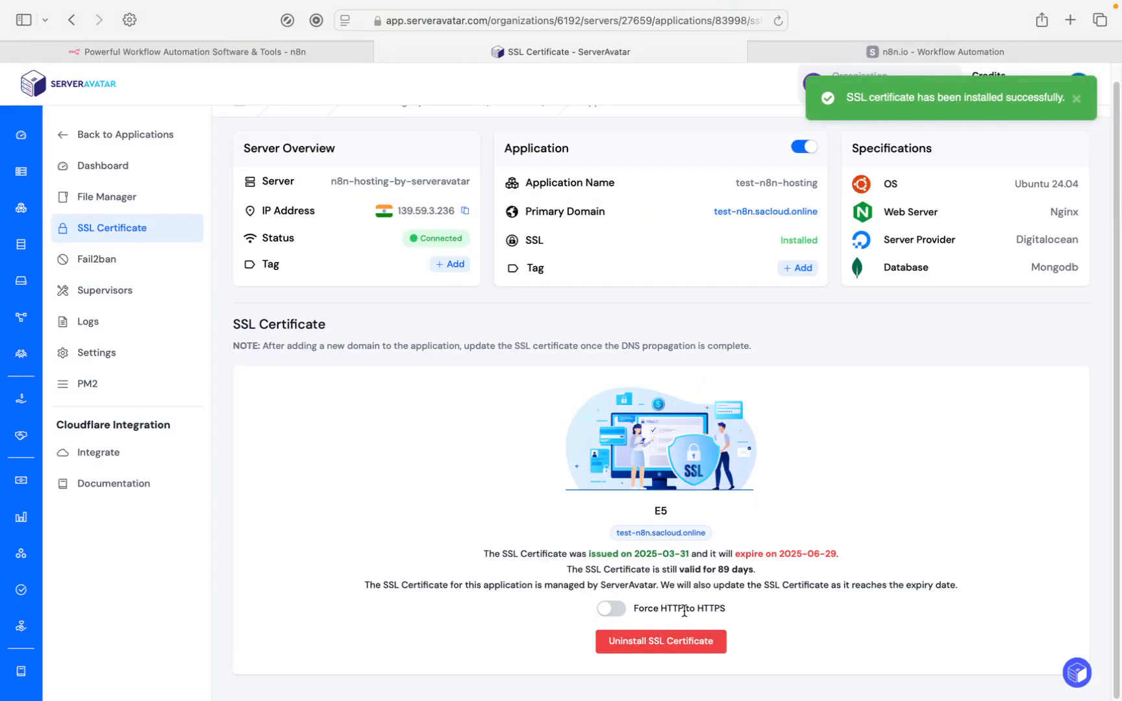
click(613, 608)
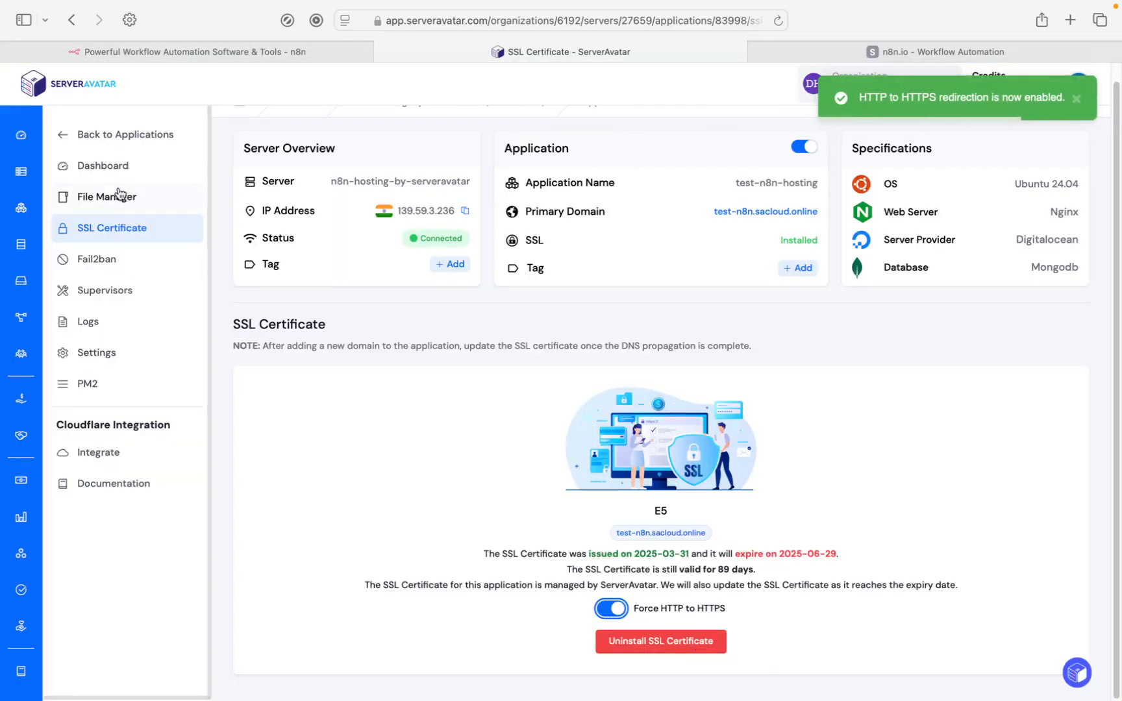
Visit the application's domain from its dashboard, compare the HTTPS page with the earlier unsecured one, and return to the ServerAvatar application dashboard.
click(118, 170)
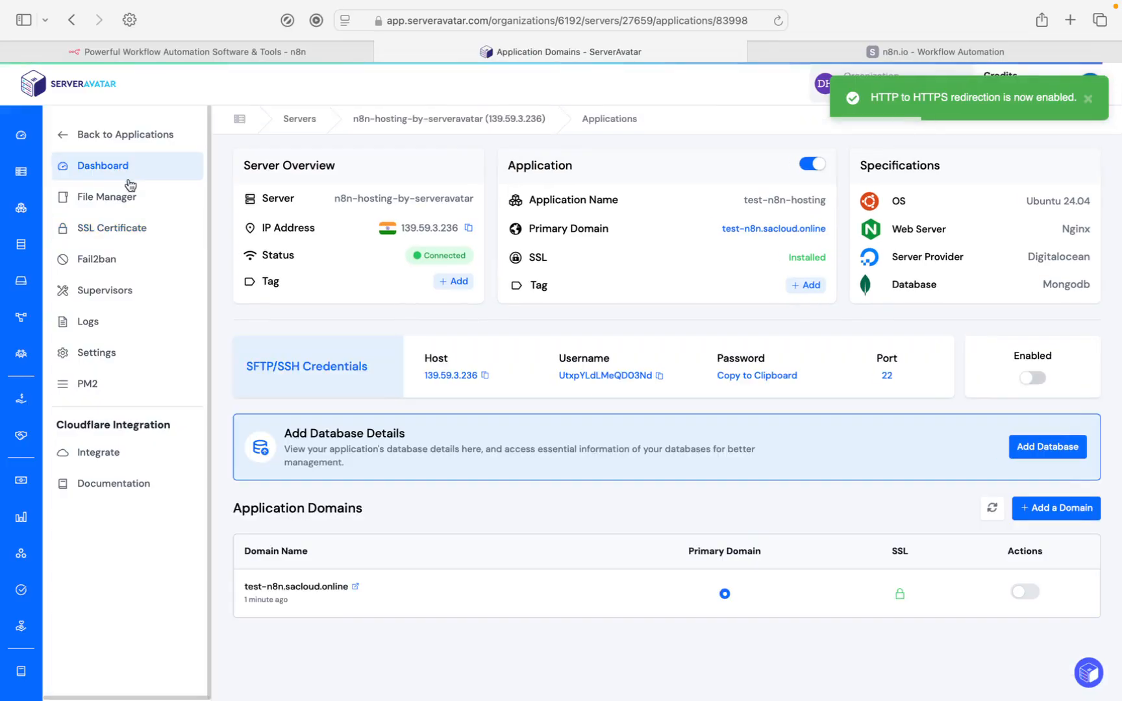
click(355, 588)
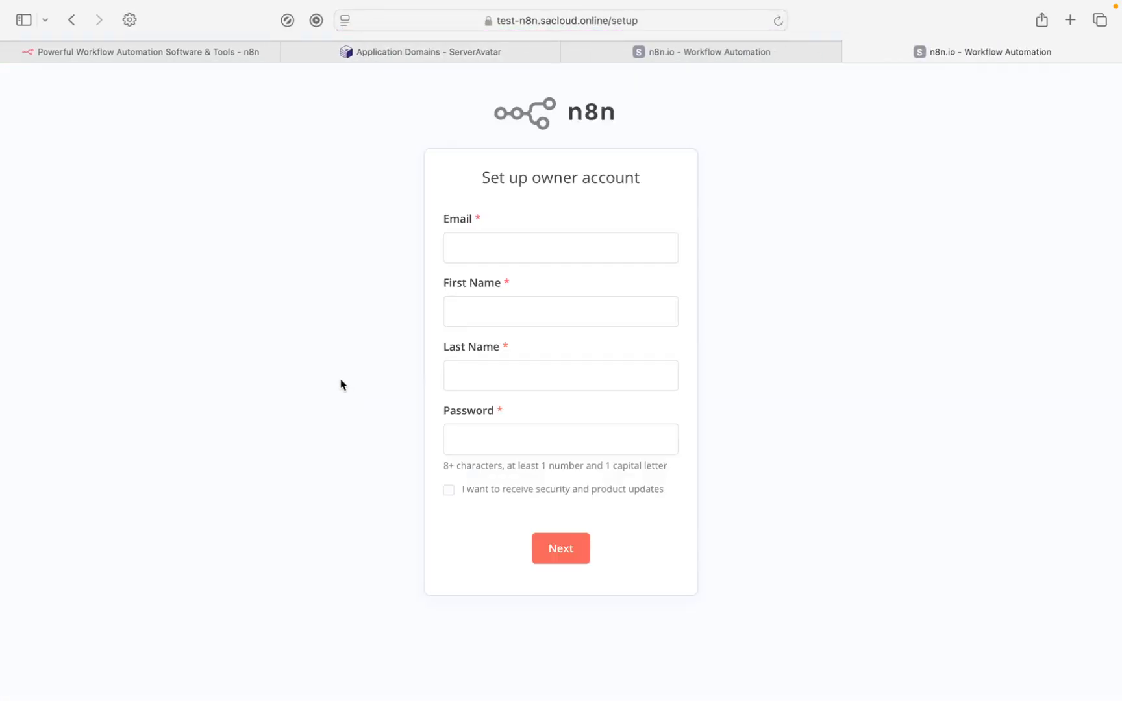
click(719, 57)
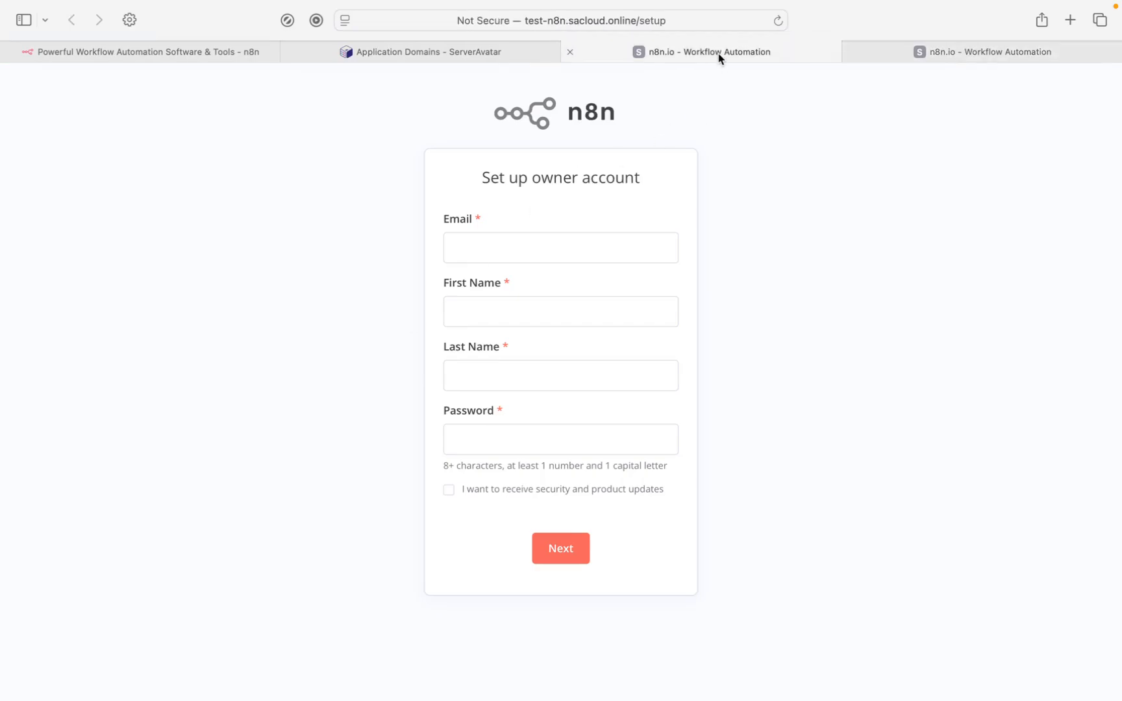
click(509, 60)
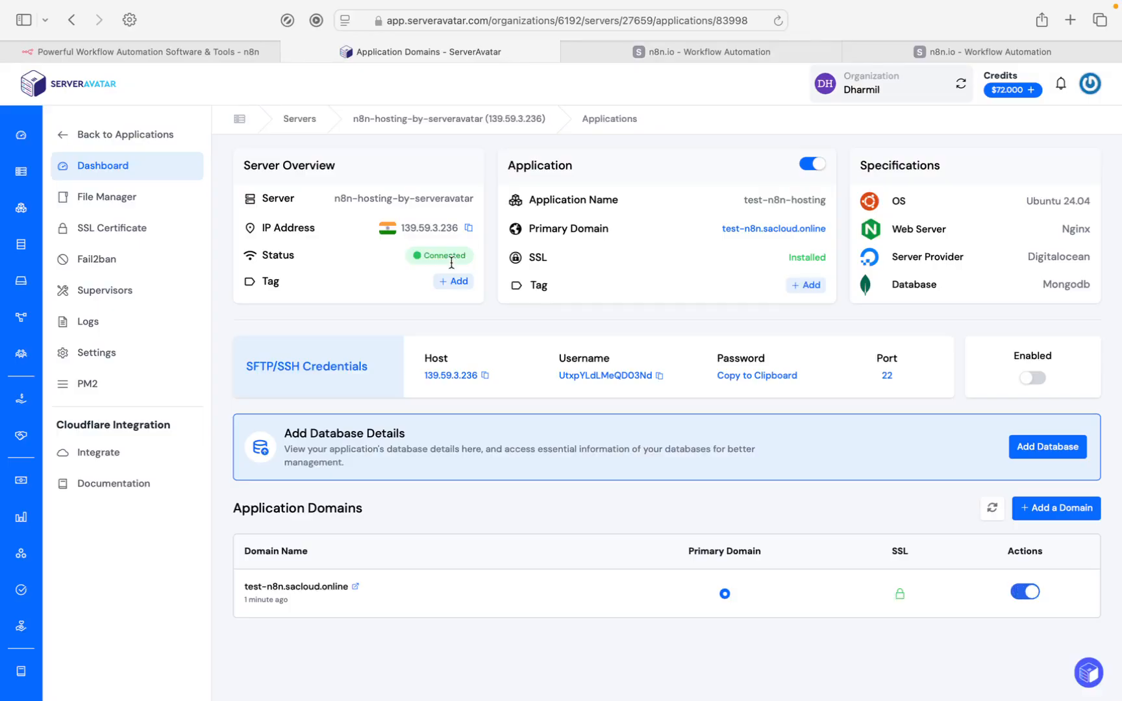